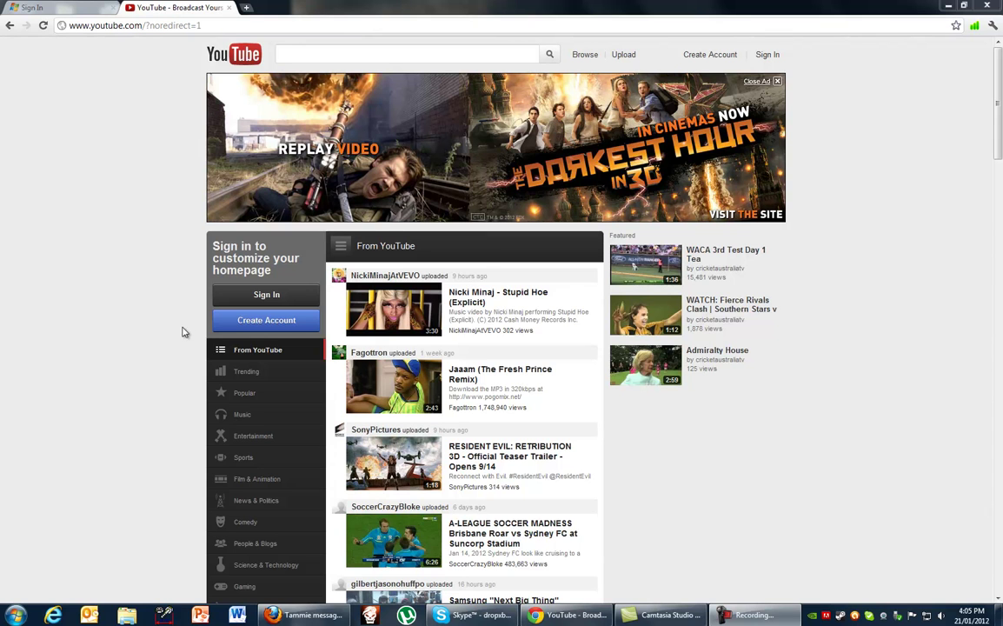
Start a new account from YouTube's sign-in panel so Google's sign-up form opens.
{"action": "left_click", "coordinate": [239, 323]}
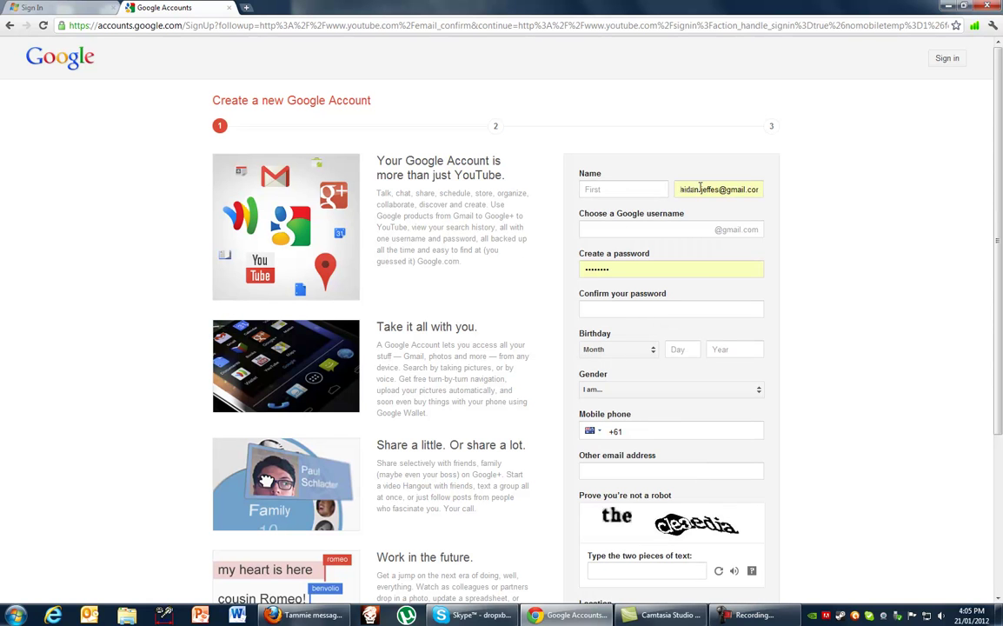
Clear the autofilled email and enter a first and last name.
{"action": "triple_click", "coordinate": [755, 190]}
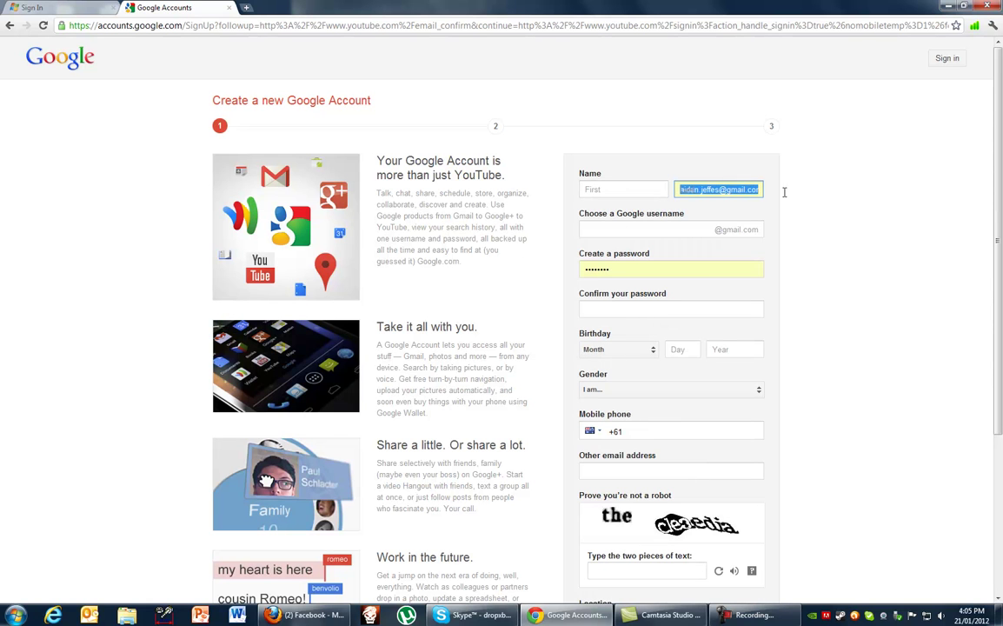
{"action": "key", "text": "BackSpace"}
{"action": "left_click", "coordinate": [649, 190]}
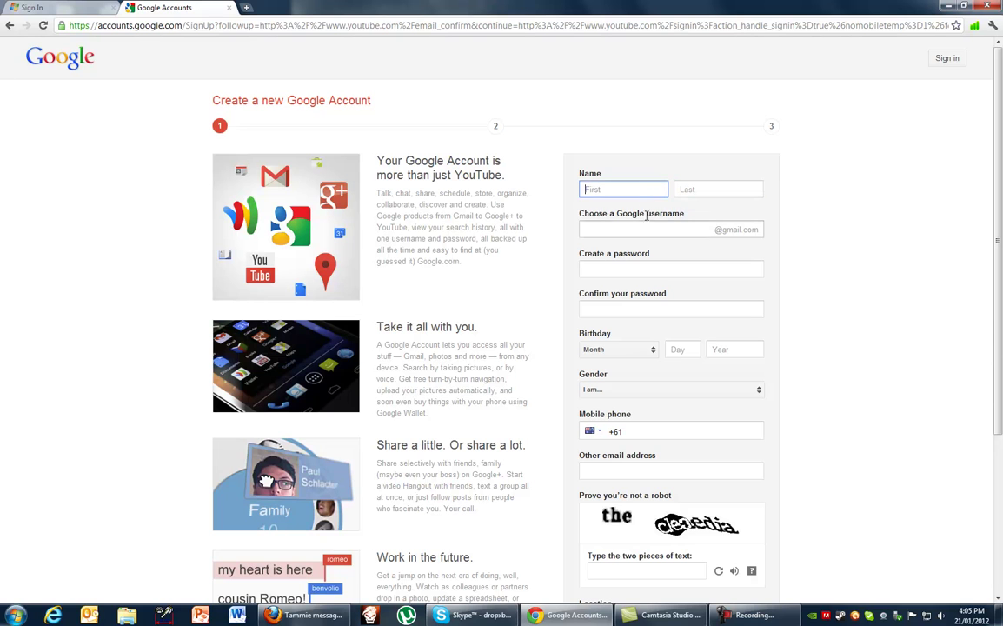
{"action": "type", "text": "adgb"}
{"action": "left_click", "coordinate": [689, 193]}
{"action": "type", "text": "dsfgfdsgfds"}
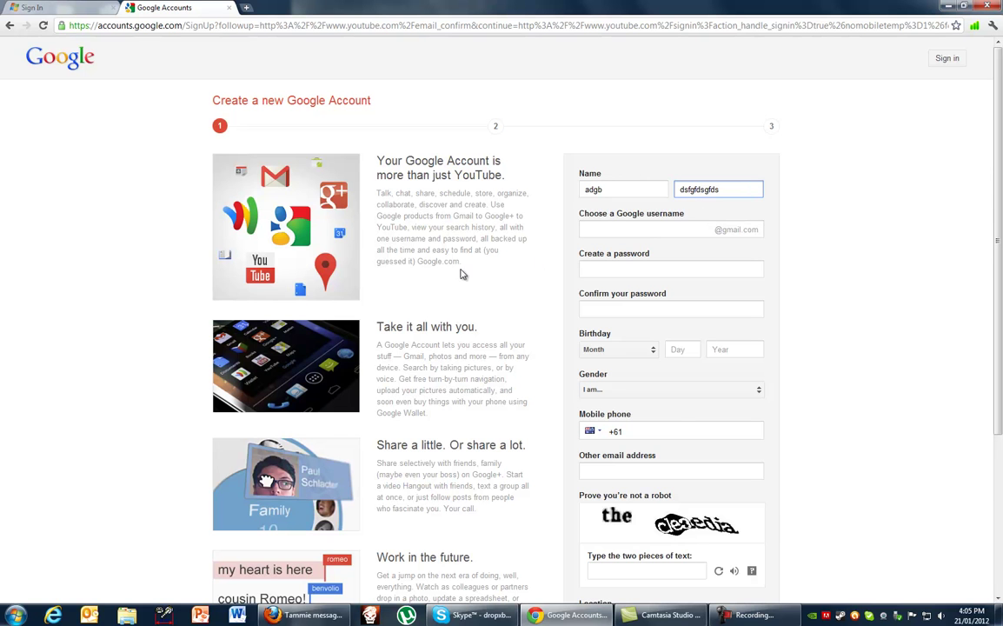
{"action": "scroll", "coordinate": [464, 281], "scroll_direction": "down", "scroll_amount": 3}
{"action": "scroll", "coordinate": [464, 282], "scroll_direction": "up", "scroll_amount": 3}
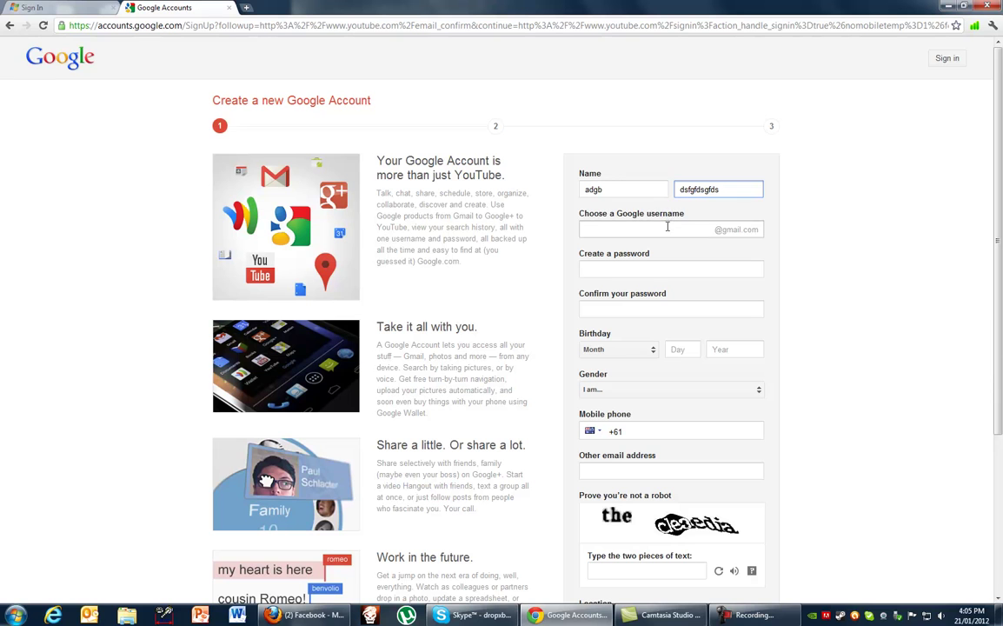
Enter a Google username, then a password and its confirmation.
{"action": "left_click", "coordinate": [612, 228]}
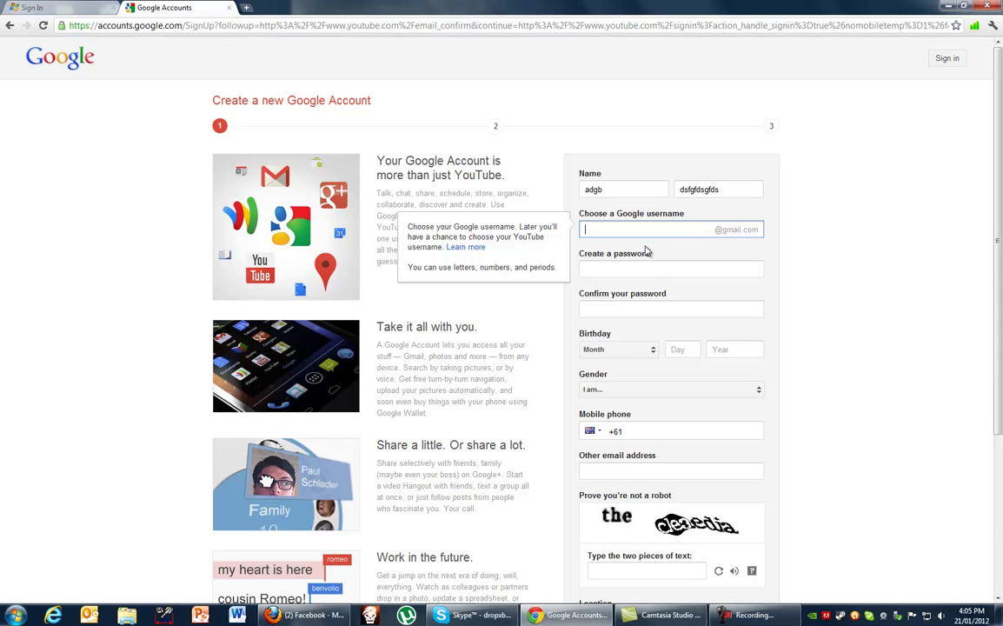
{"action": "left_click", "coordinate": [637, 270]}
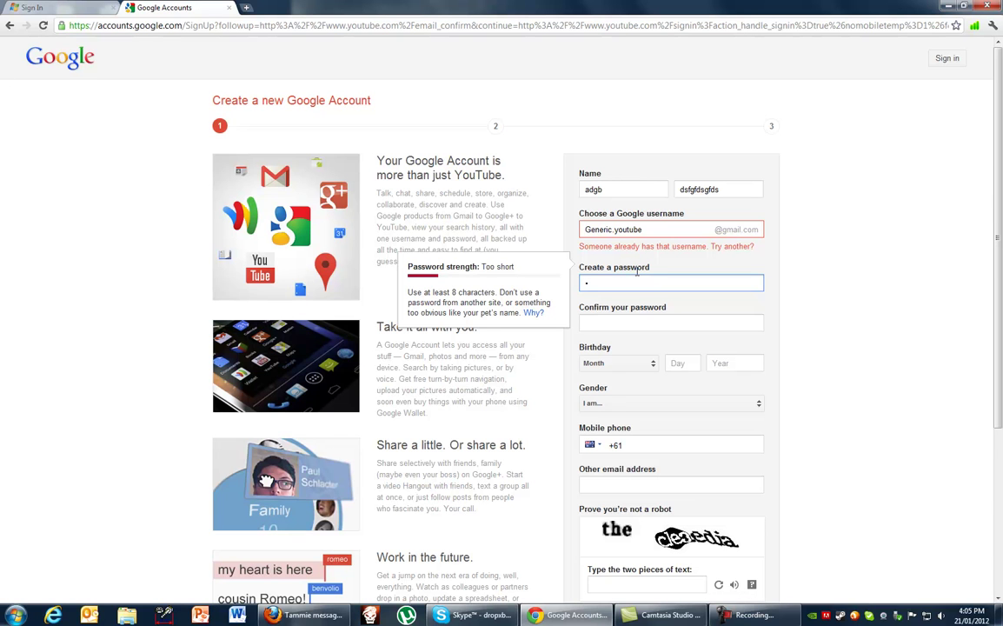
{"action": "left_click", "coordinate": [589, 322]}
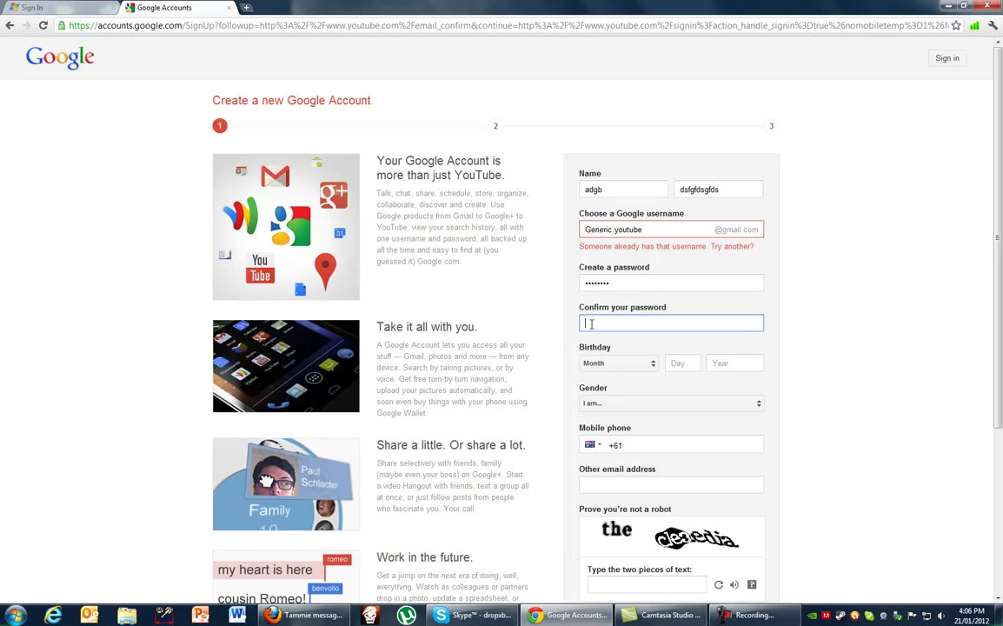
{"action": "left_click", "coordinate": [632, 282]}
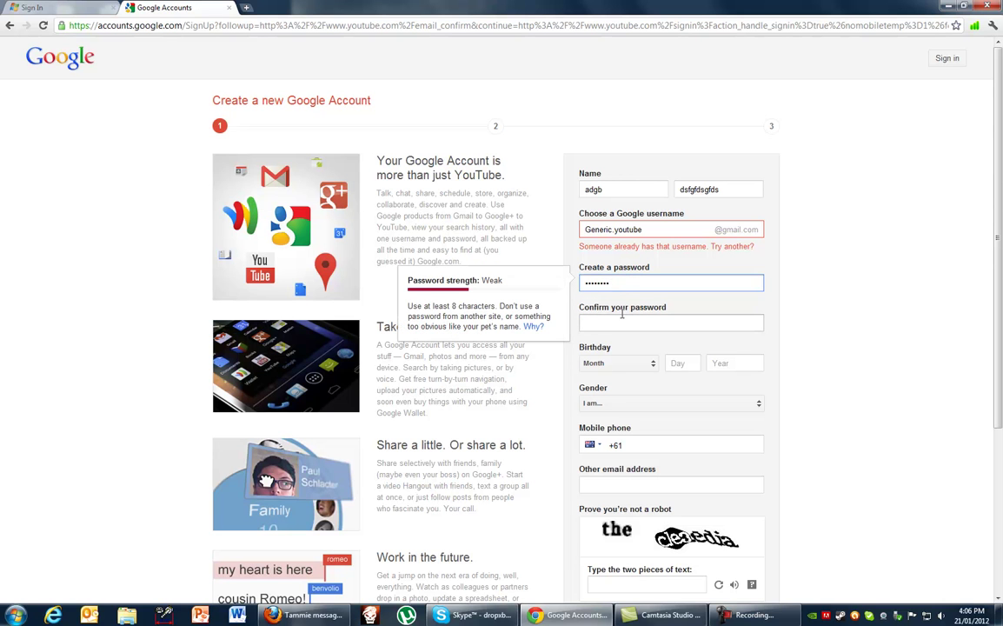
{"action": "left_click", "coordinate": [620, 321]}
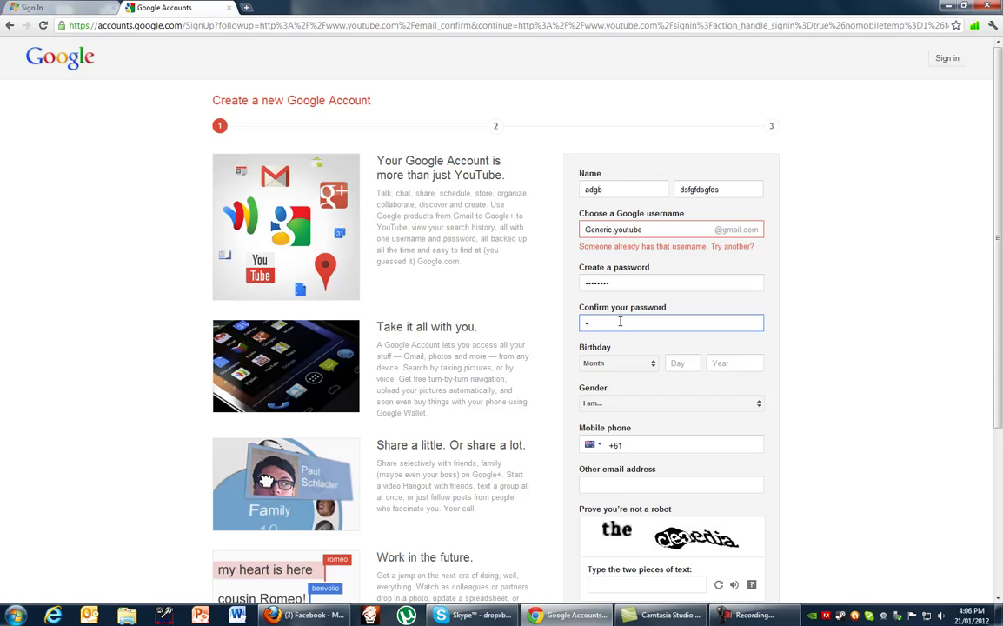
Set the birthday to 5 August 1985 and the gender to Male.
{"action": "left_click", "coordinate": [652, 363]}
{"action": "left_click", "coordinate": [610, 467]}
{"action": "left_click", "coordinate": [687, 365]}
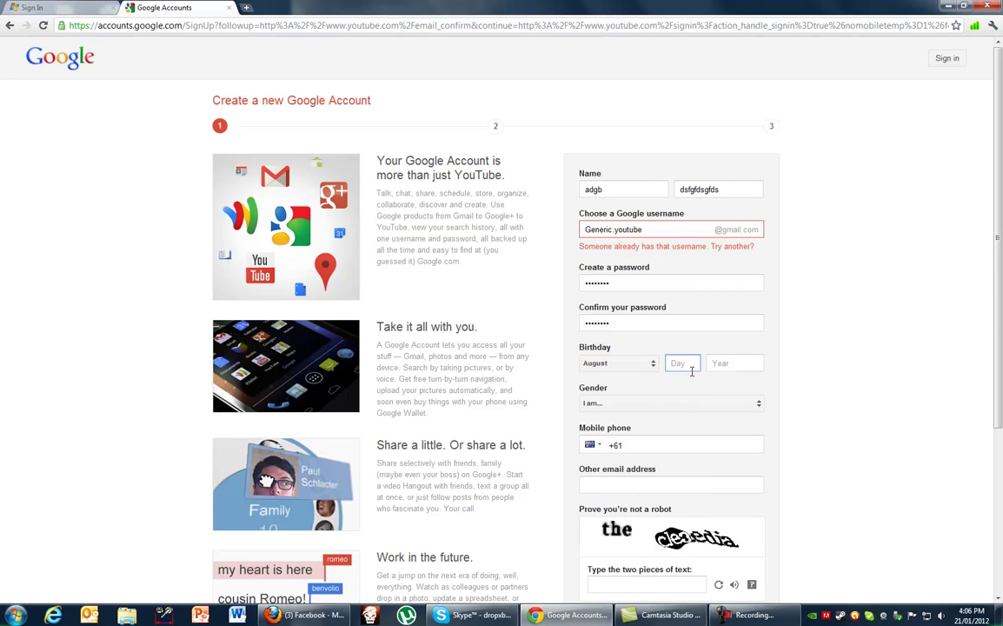
{"action": "type", "text": "5"}
{"action": "left_click", "coordinate": [733, 360]}
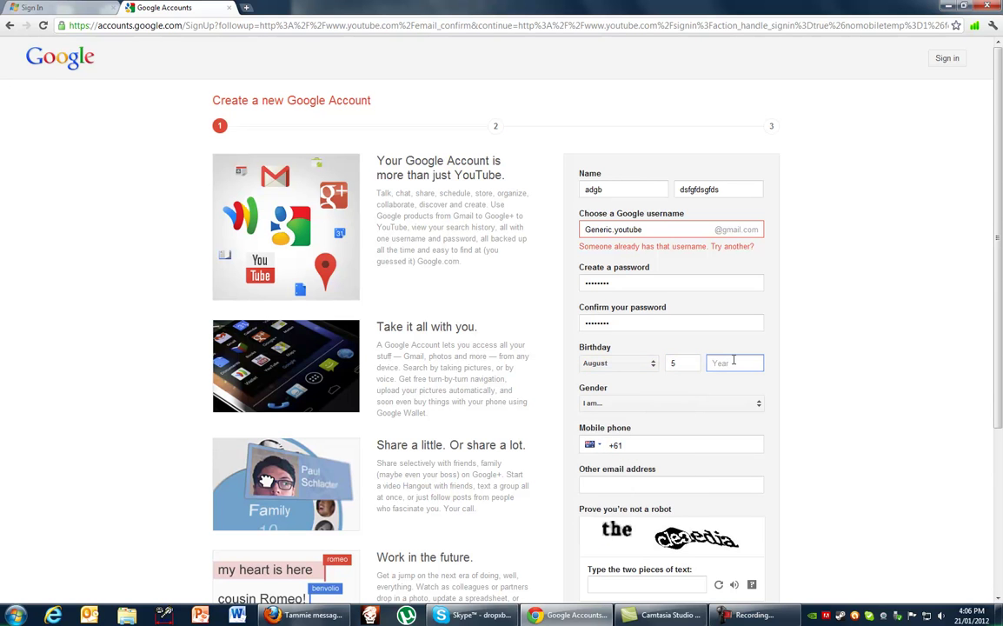
{"action": "type", "text": "19"}
{"action": "type", "text": "85"}
{"action": "left_click", "coordinate": [755, 404]}
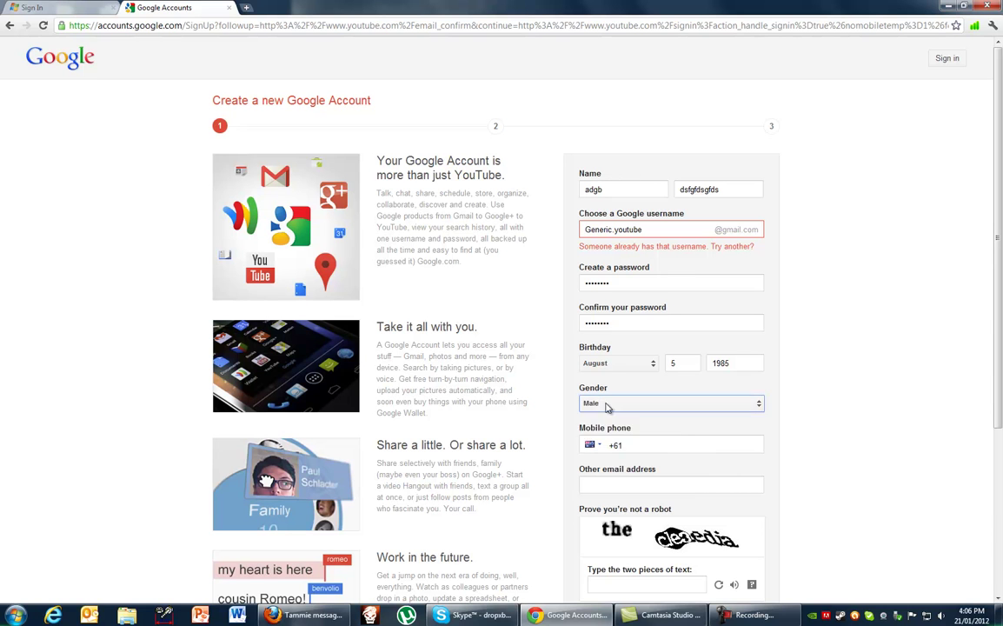
{"action": "left_click", "coordinate": [609, 405]}
Type the captcha words, agree to the Terms of Service, and submit with Next step.
{"action": "scroll", "coordinate": [929, 461], "scroll_direction": "down", "scroll_amount": 3}
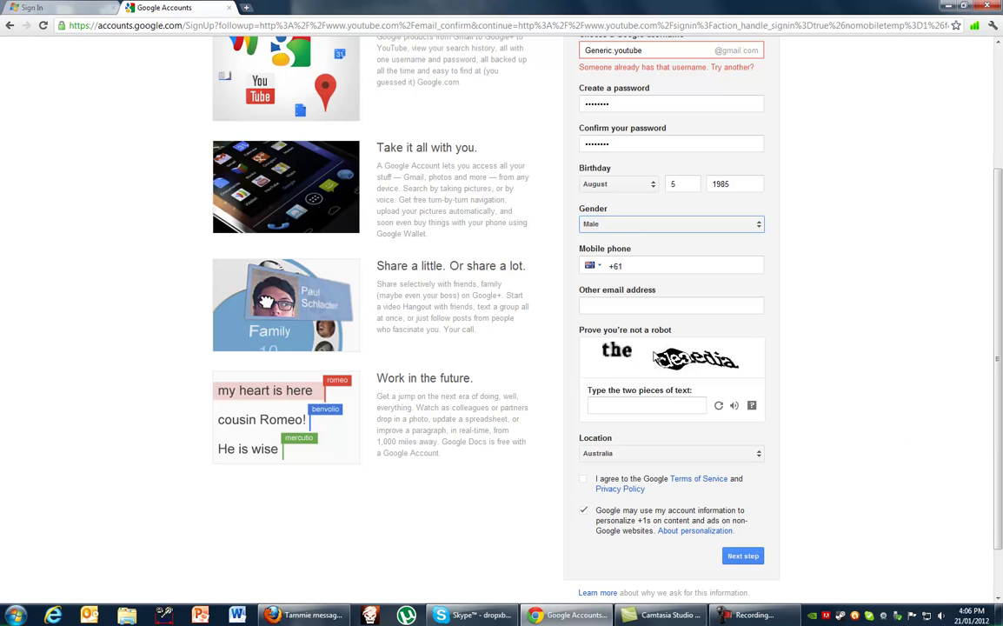
{"action": "left_click", "coordinate": [619, 403]}
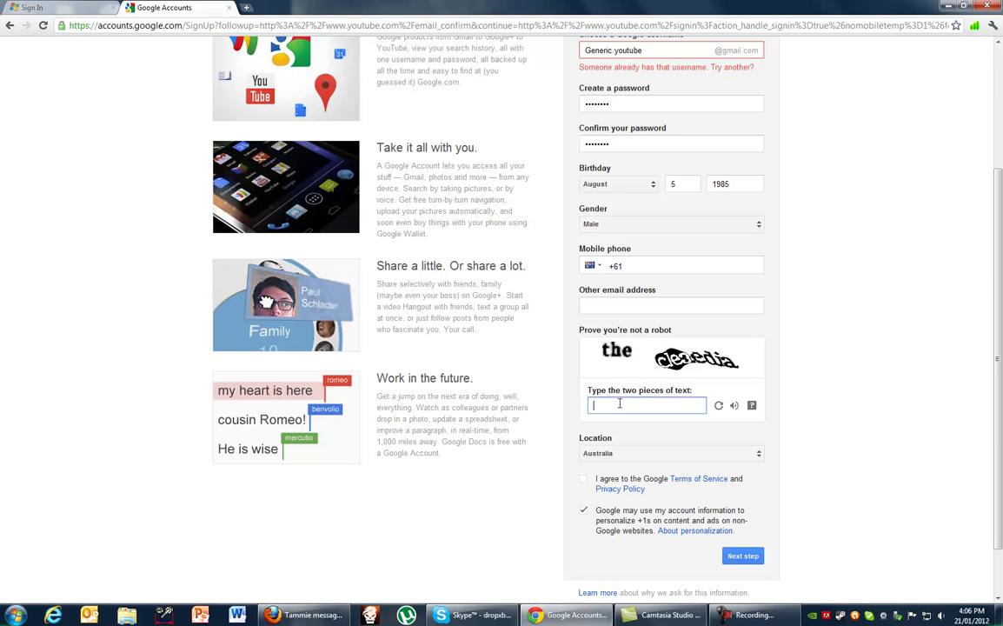
{"action": "type", "text": "the "}
{"action": "type", "text": "cl"}
{"action": "type", "text": "eaedia"}
{"action": "scroll", "coordinate": [539, 426], "scroll_direction": "down", "scroll_amount": 2}
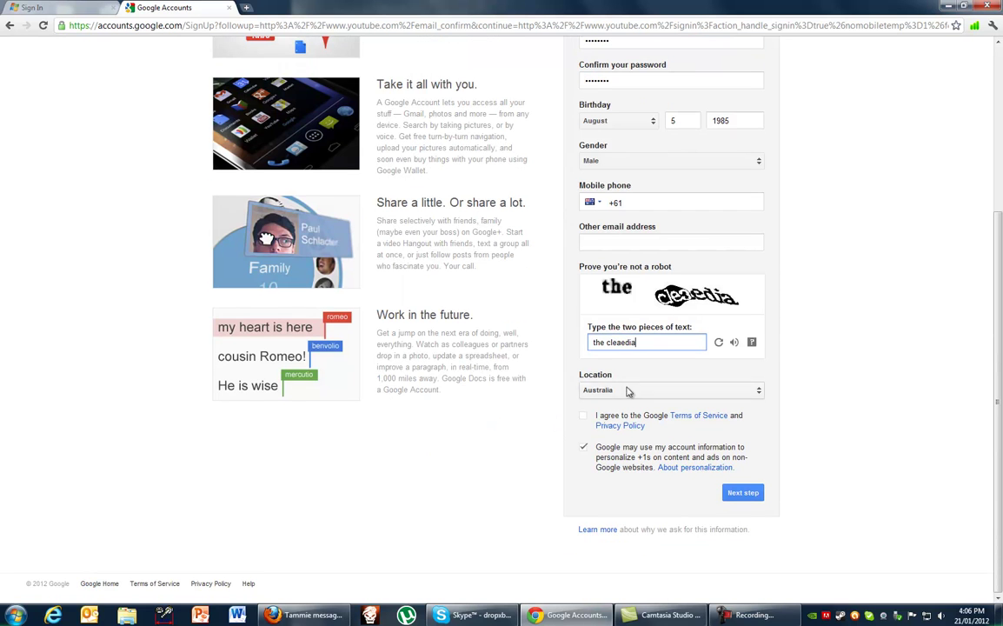
{"action": "left_click", "coordinate": [583, 415]}
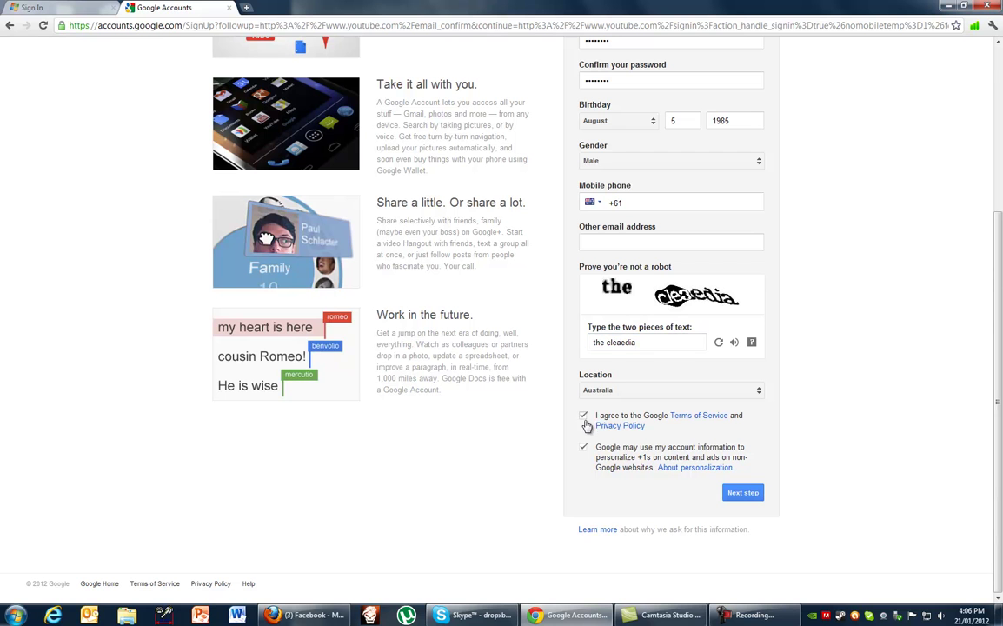
{"action": "left_click", "coordinate": [740, 493]}
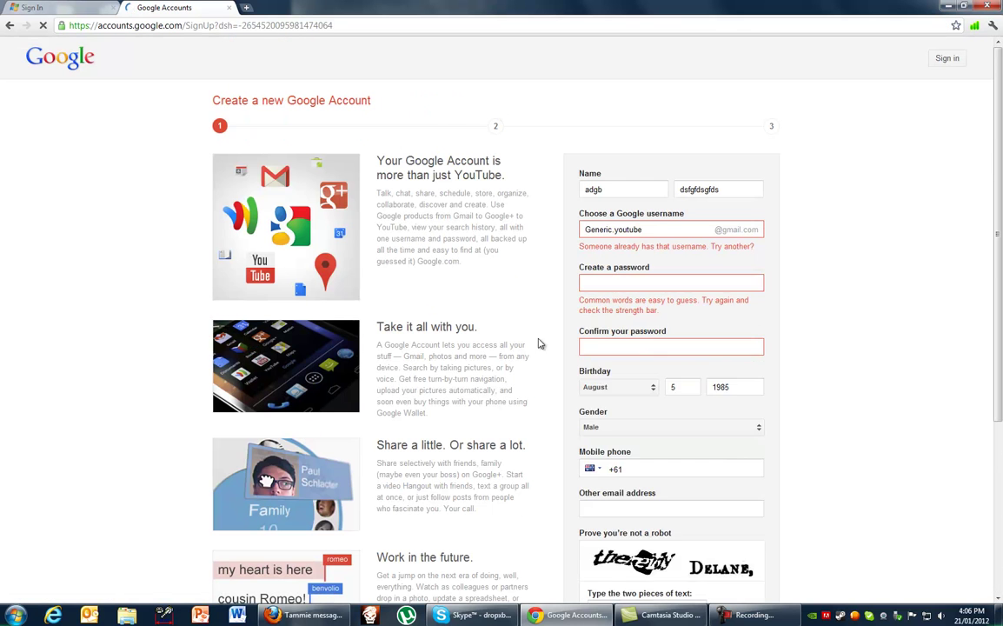
Replace the taken username with a new one and re-enter both passwords.
{"action": "left_click", "coordinate": [651, 252]}
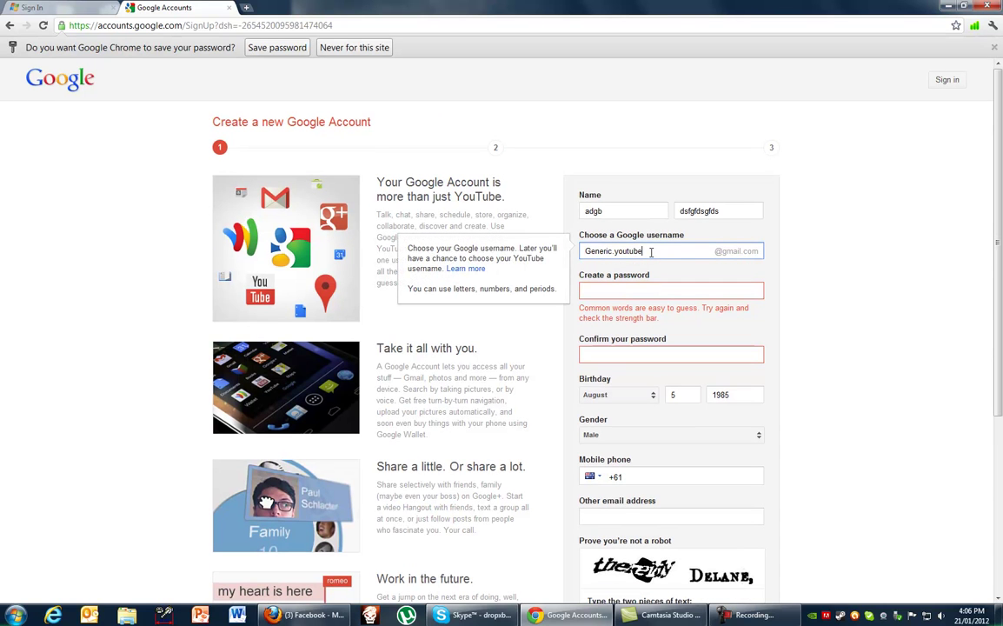
{"action": "left_click_drag", "start_coordinate": [651, 252], "coordinate": [563, 252]}
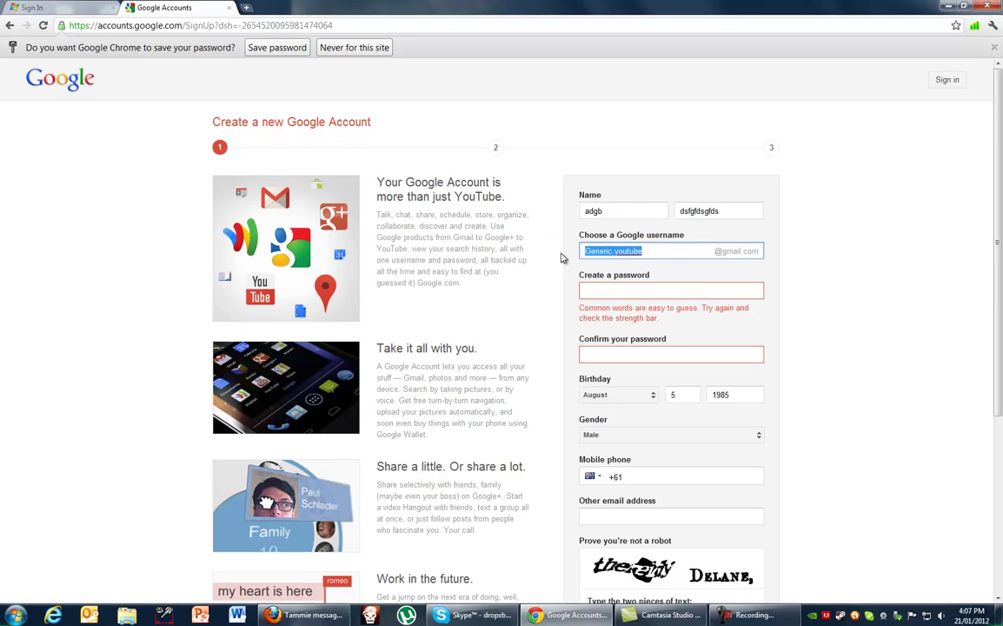
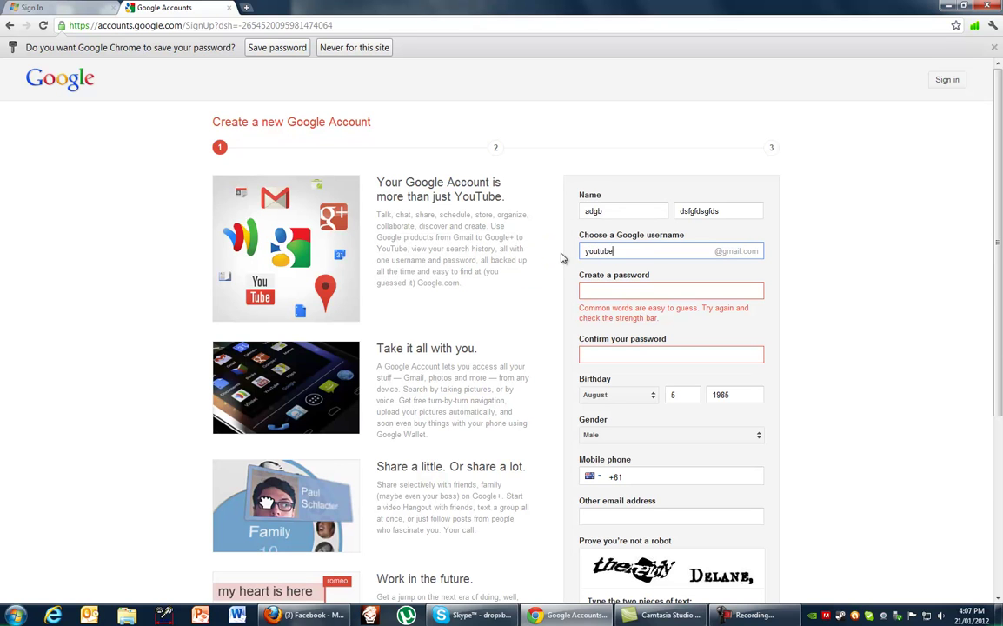
{"action": "left_click", "coordinate": [602, 295]}
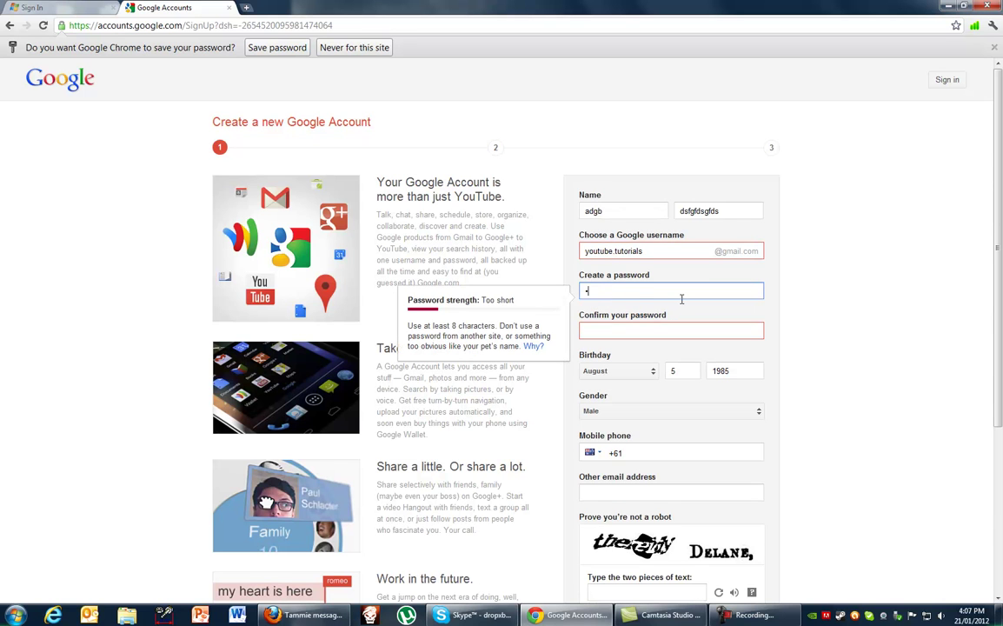
{"action": "type", "text": "••••••••"}
{"action": "left_click", "coordinate": [661, 331]}
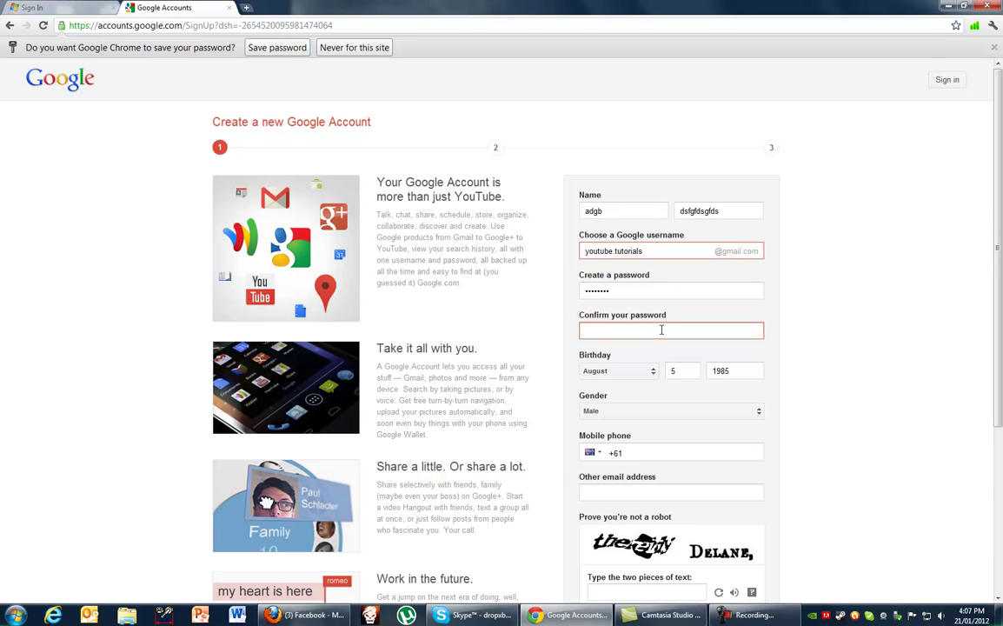
{"action": "type", "text": "••"}
{"action": "type", "text": "••"}
Type the robot-check answer again below the form.
{"action": "scroll", "coordinate": [813, 340], "scroll_direction": "down", "scroll_amount": 1}
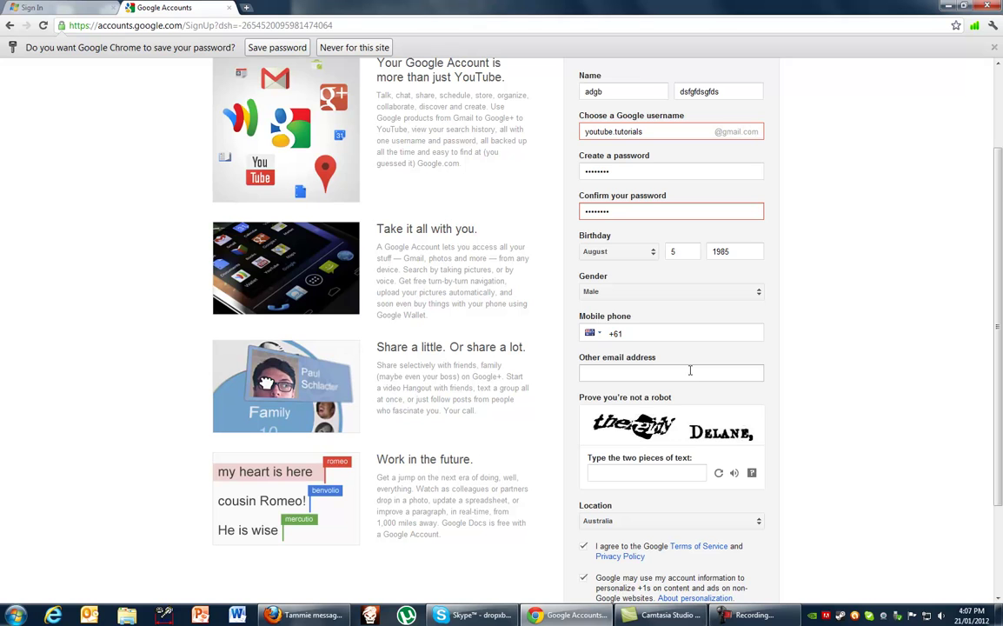
{"action": "left_click", "coordinate": [617, 472]}
{"action": "type", "text": "ther"}
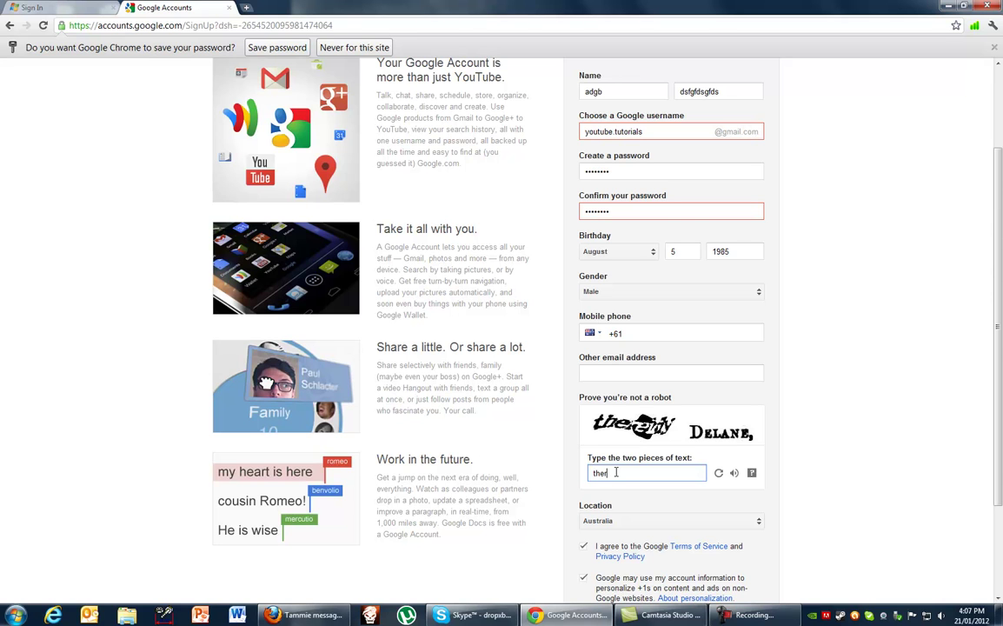
{"action": "type", "text": "e"}
{"action": "type", "text": " by"}
{"action": "type", "text": "de"}
{"action": "type", "text": "lane"}
{"action": "scroll", "coordinate": [591, 461], "scroll_direction": "down", "scroll_amount": 3}
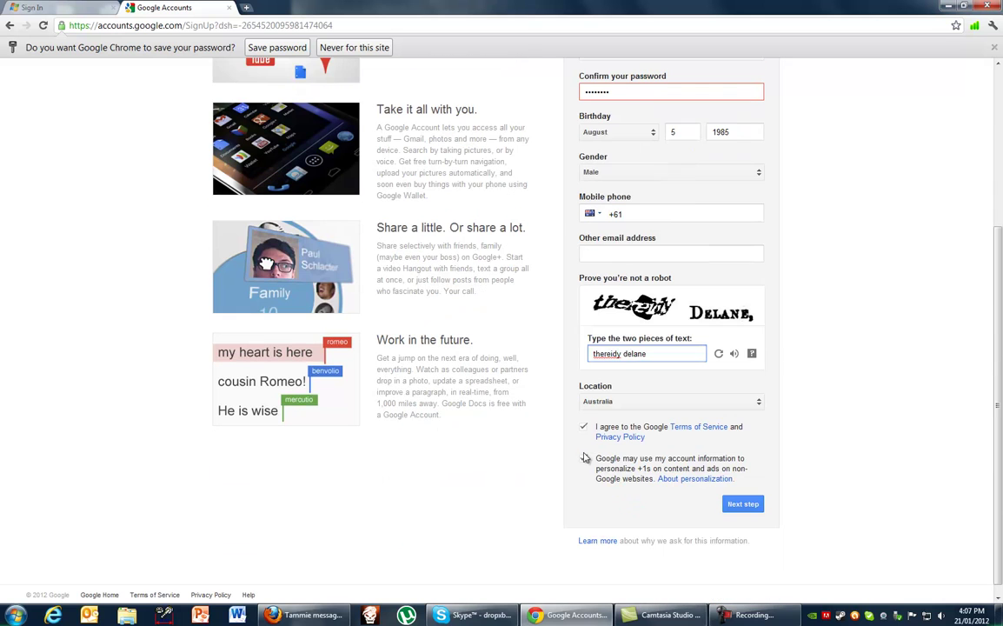
After the username is rejected again, enter another new username and both passwords.
{"action": "left_click", "coordinate": [755, 508]}
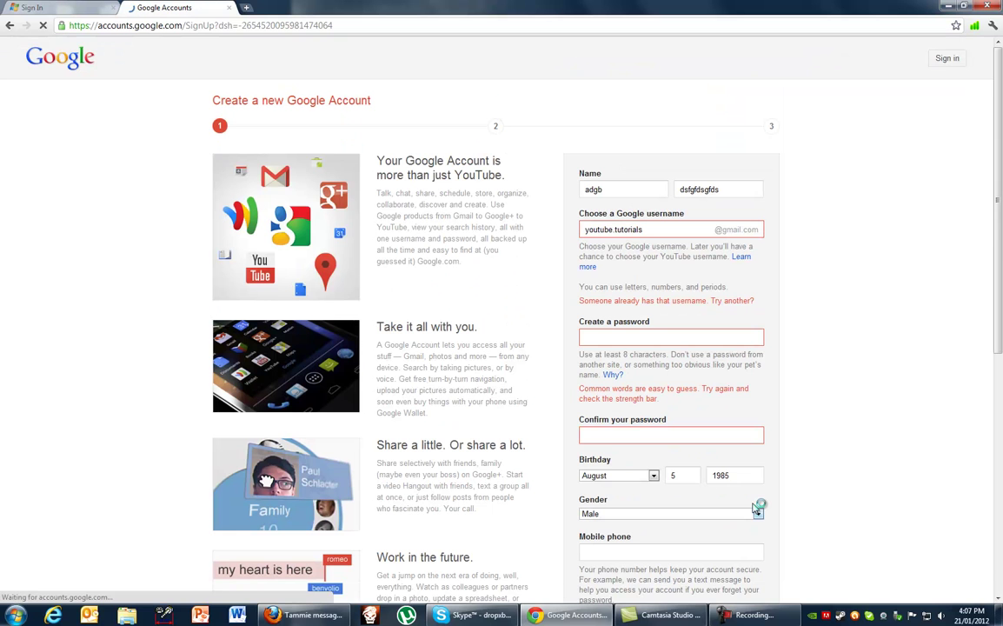
{"action": "double_click", "coordinate": [653, 246]}
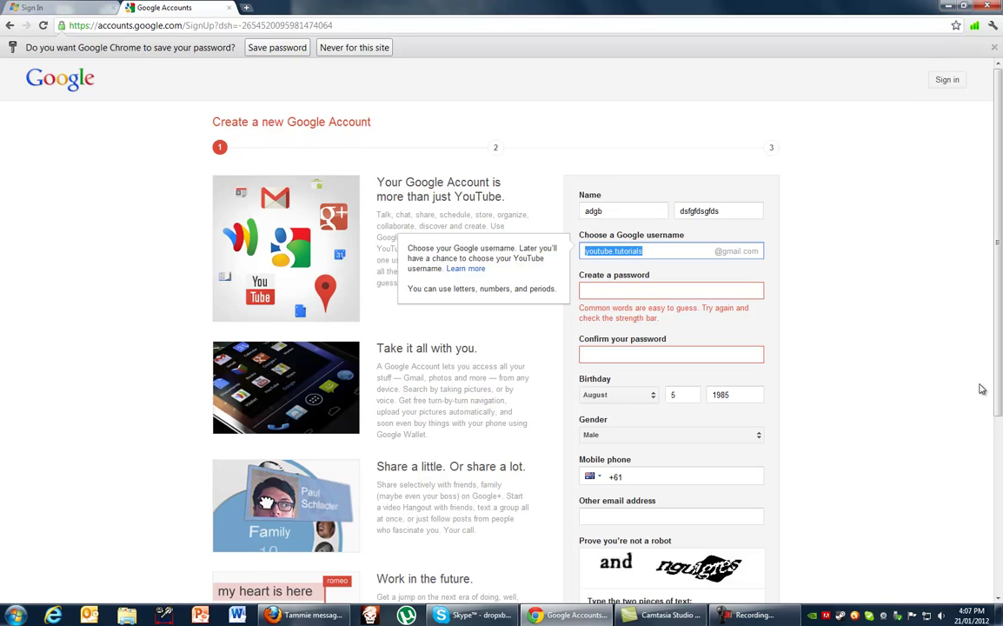
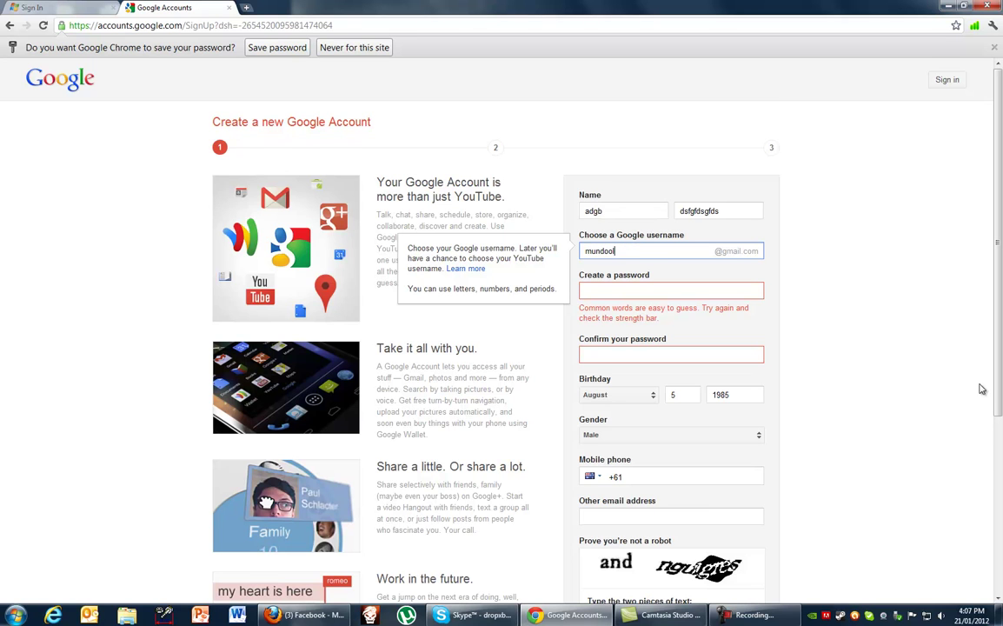
{"action": "left_click", "coordinate": [654, 291]}
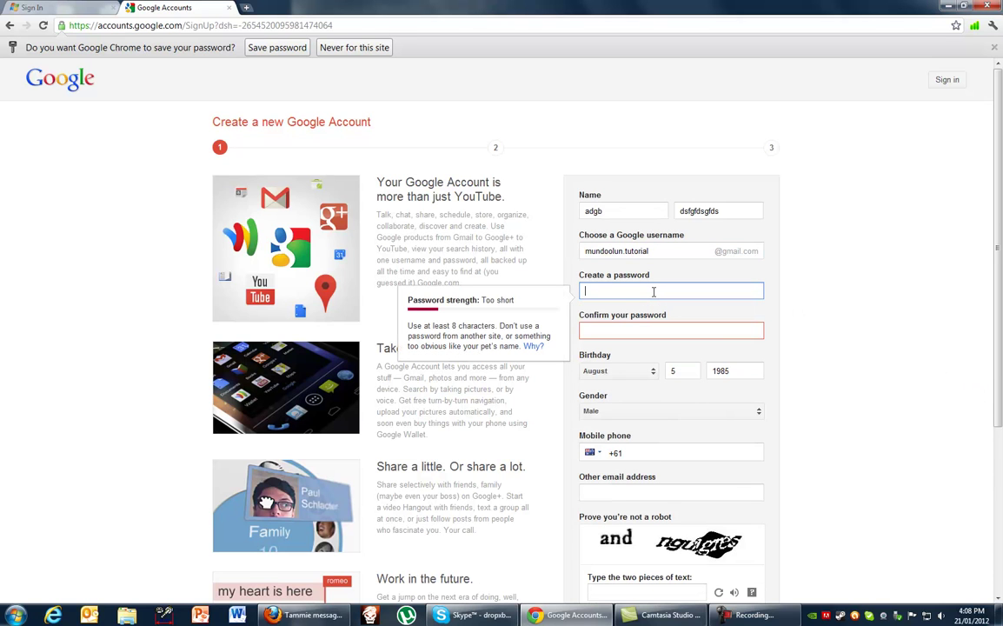
{"action": "type", "text": "••••••••"}
{"action": "left_click", "coordinate": [631, 333]}
{"action": "type", "text": "••••"}
Answer the new captcha and resubmit the sign-up form.
{"action": "scroll", "coordinate": [800, 375], "scroll_direction": "down", "scroll_amount": 2}
{"action": "left_click", "coordinate": [665, 475]}
{"action": "type", "text": "and"}
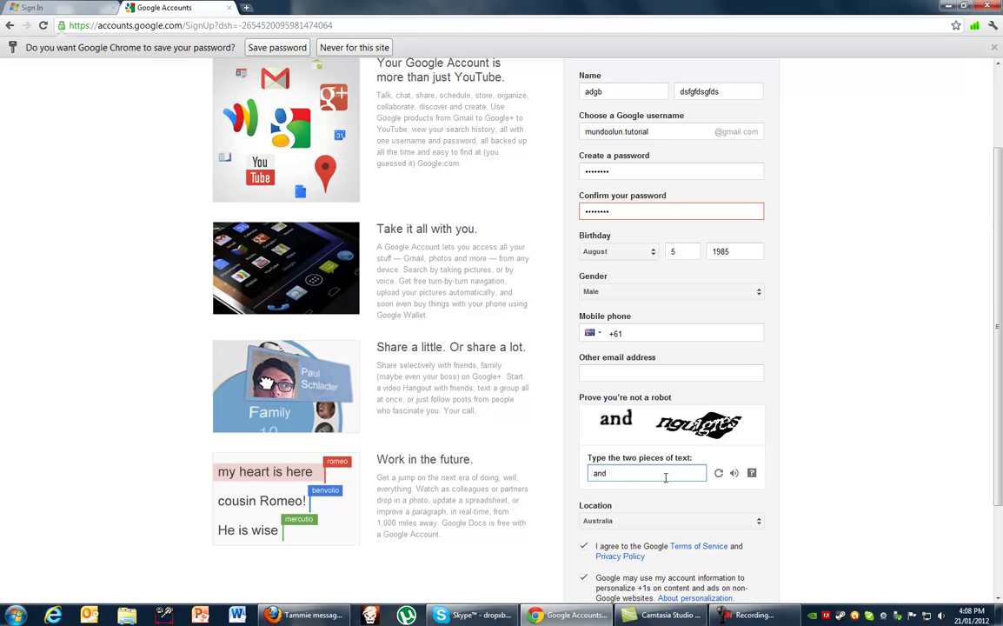
{"action": "type", "text": "ngu"}
{"action": "type", "text": "i"}
{"action": "type", "text": "gres"}
{"action": "scroll", "coordinate": [666, 477], "scroll_direction": "down", "scroll_amount": 2}
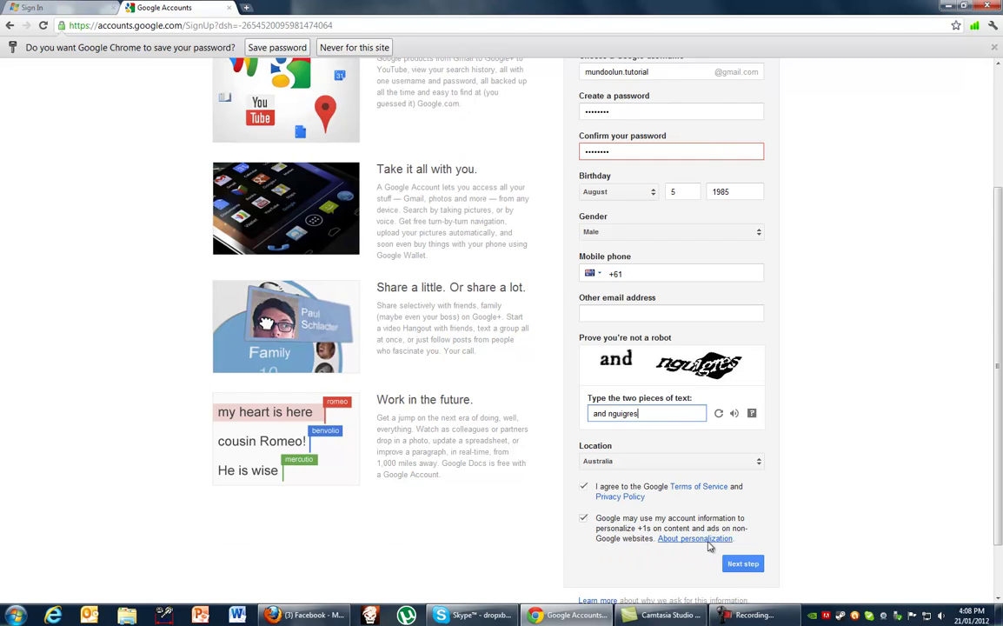
{"action": "left_click", "coordinate": [742, 564]}
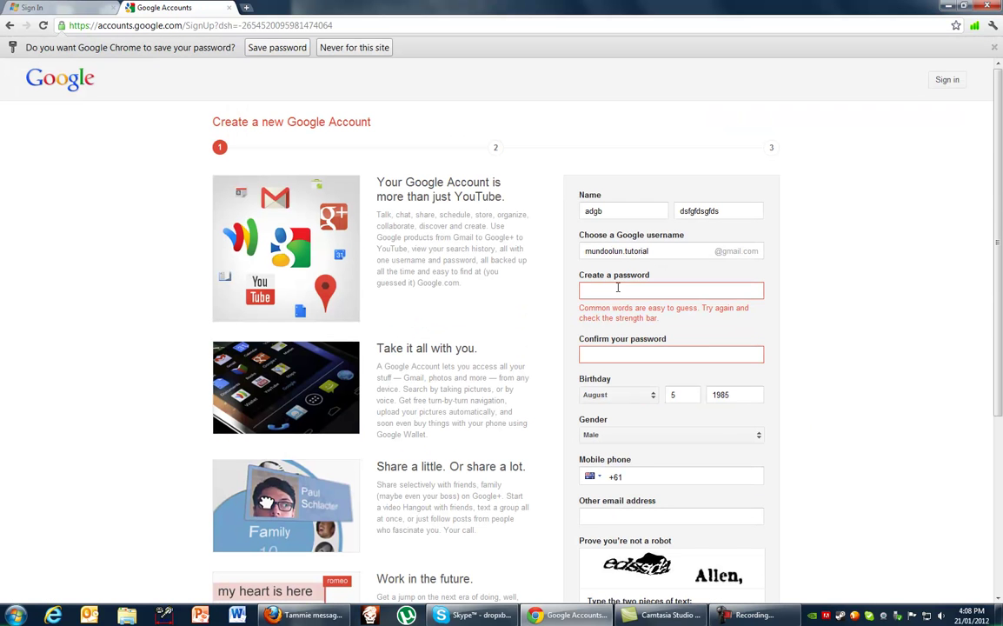
Re-enter a stronger password and its confirmation, answer the latest captcha, and submit.
{"action": "left_click", "coordinate": [628, 294]}
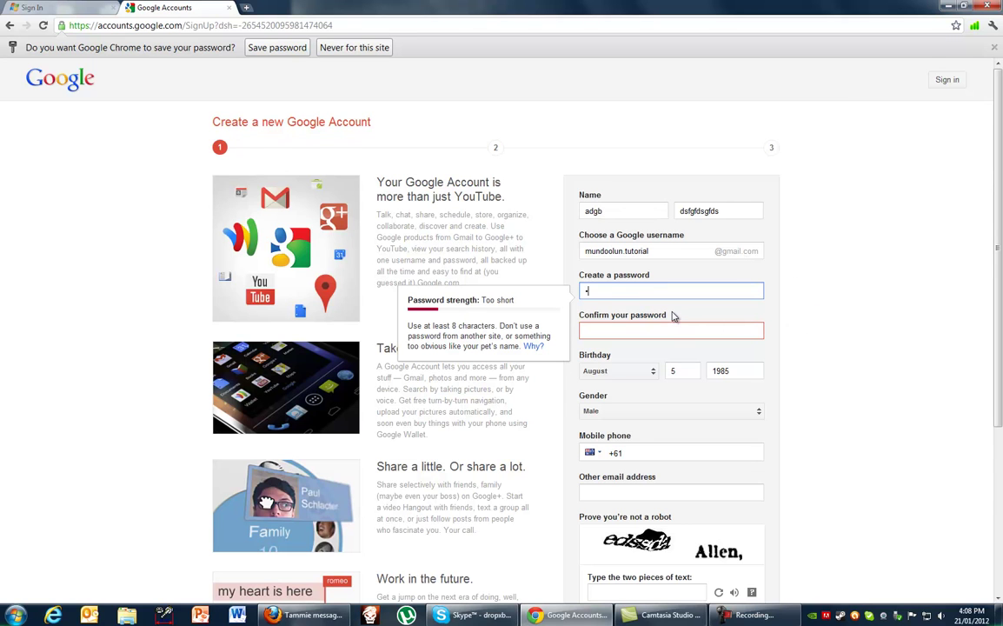
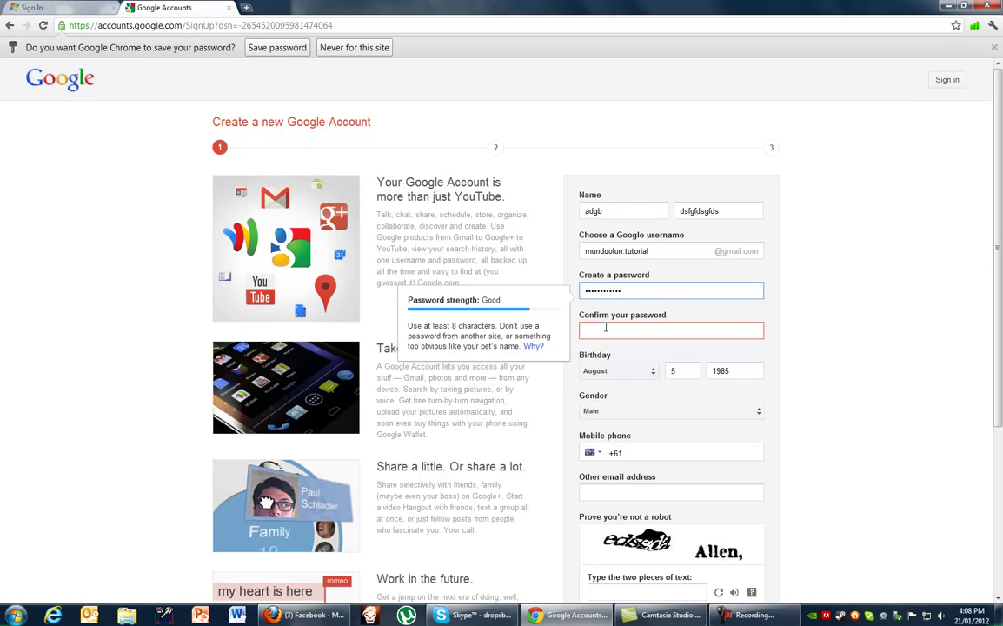
{"action": "left_click", "coordinate": [606, 326]}
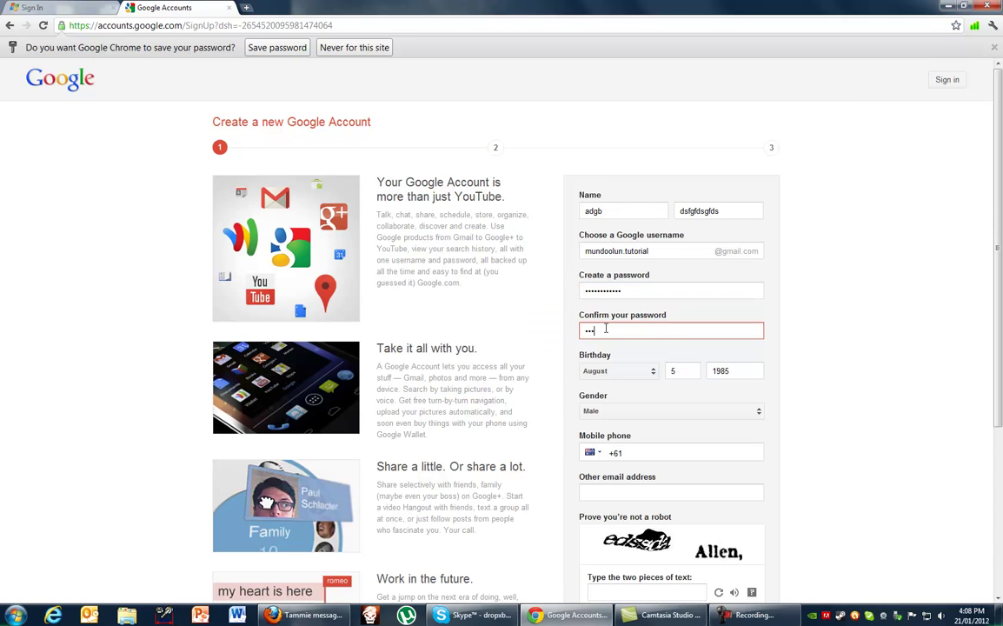
{"action": "scroll", "coordinate": [835, 287], "scroll_direction": "down", "scroll_amount": 3}
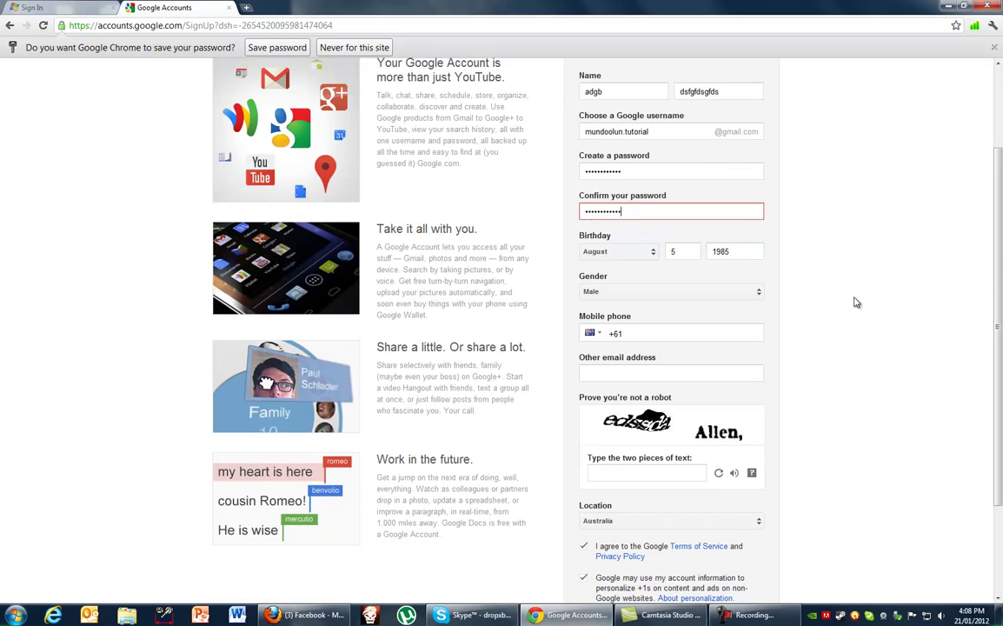
{"action": "left_click", "coordinate": [657, 474]}
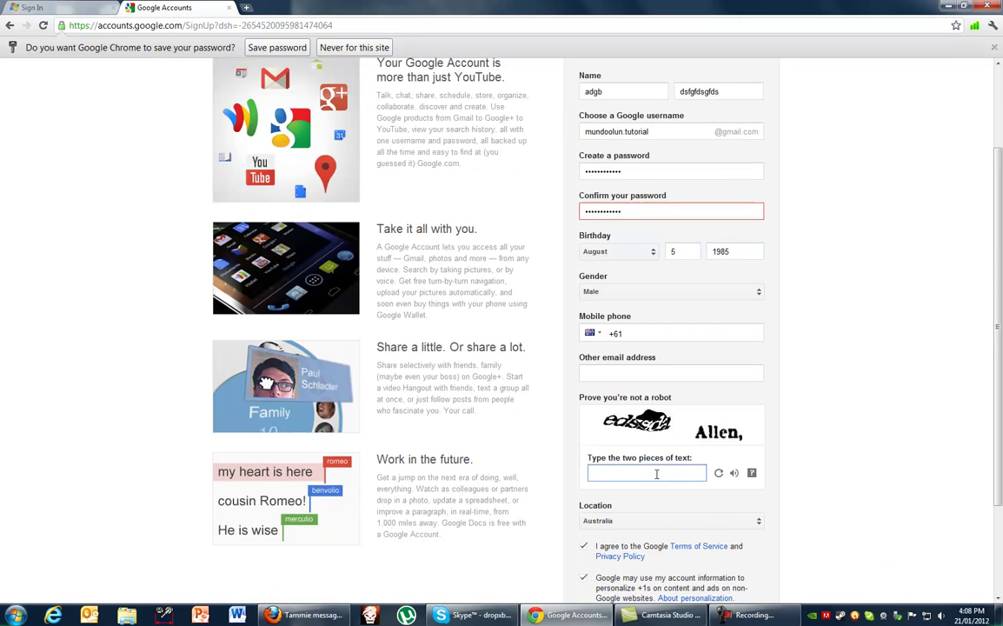
{"action": "type", "text": "ed"}
{"action": "type", "text": "ssda"}
{"action": "type", "text": "allen"}
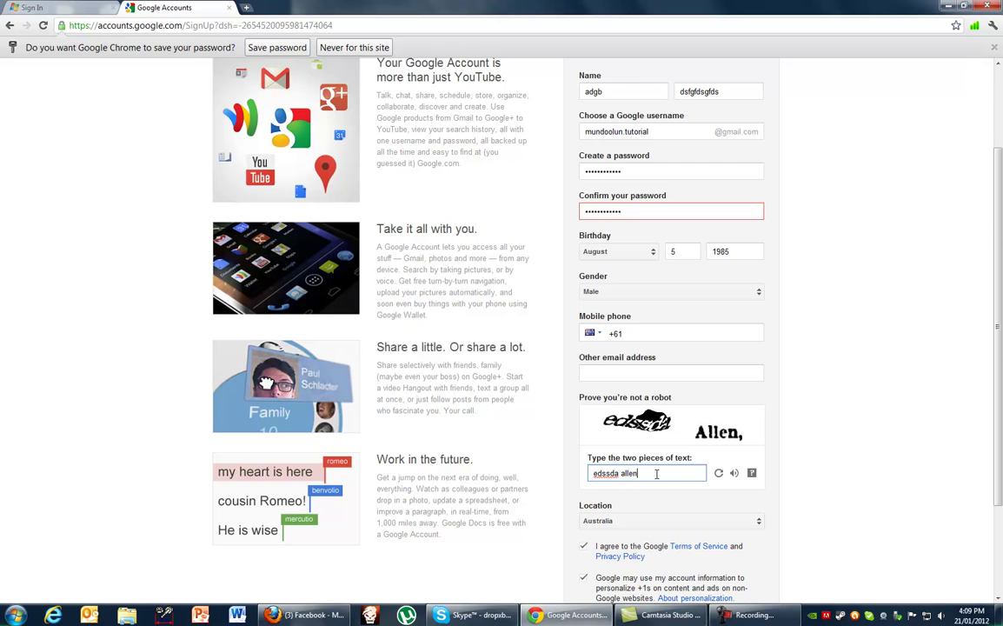
{"action": "scroll", "coordinate": [656, 473], "scroll_direction": "down", "scroll_amount": 3}
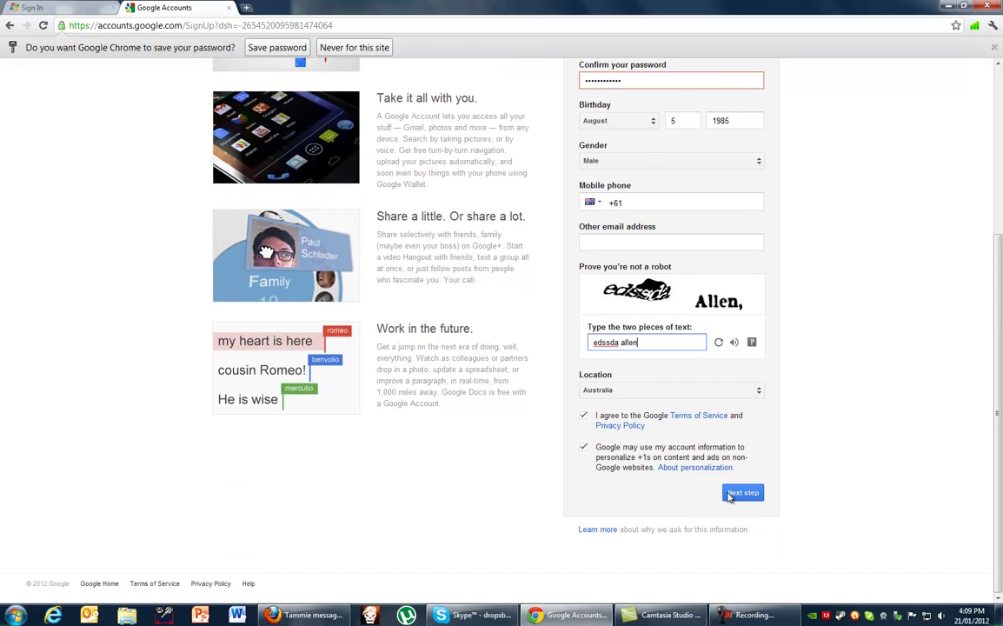
{"action": "left_click", "coordinate": [736, 493]}
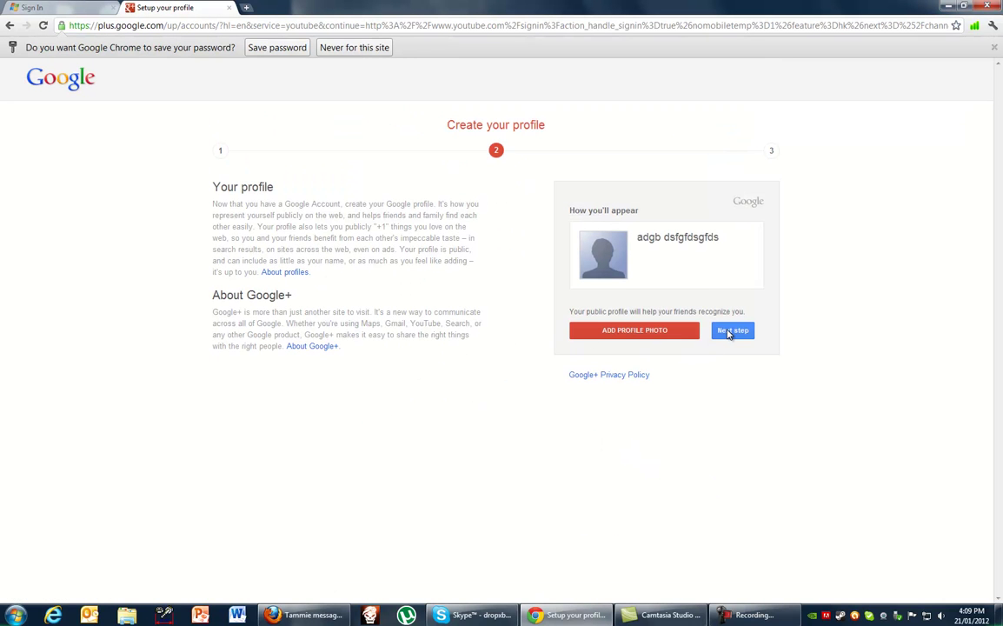
Skip the profile photo step and return to YouTube from the 'You're all set' page.
{"action": "left_click", "coordinate": [277, 47]}
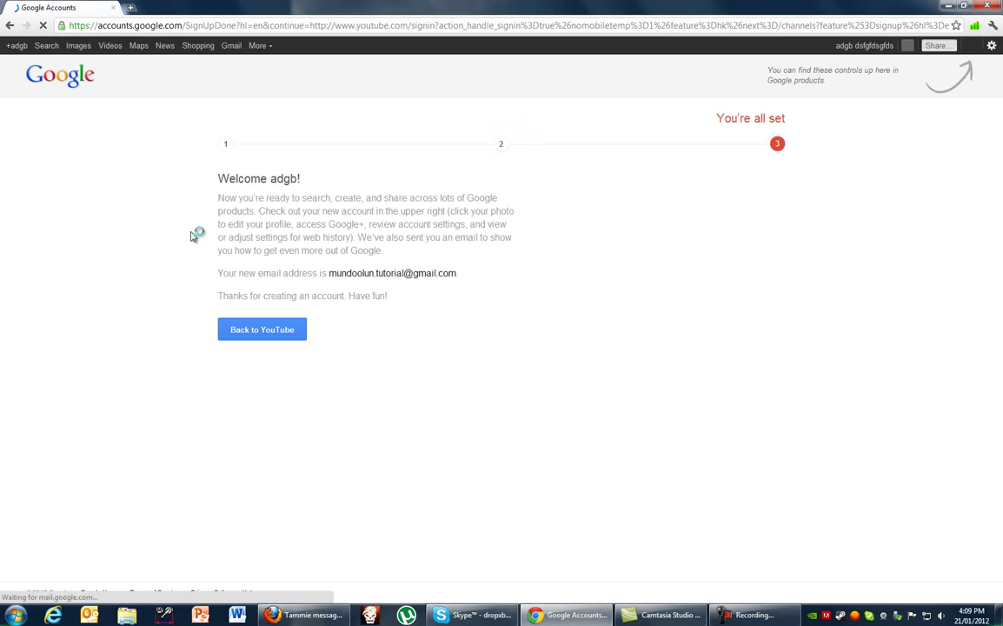
{"action": "left_click", "coordinate": [258, 335]}
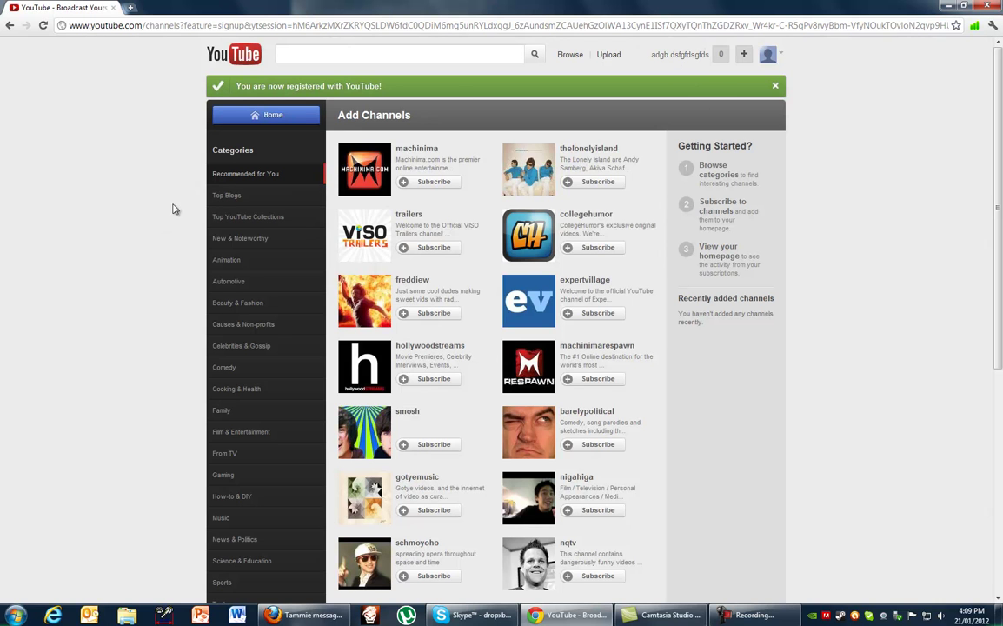
Open Google account Settings from the YouTube avatar menu.
{"action": "left_click", "coordinate": [767, 53]}
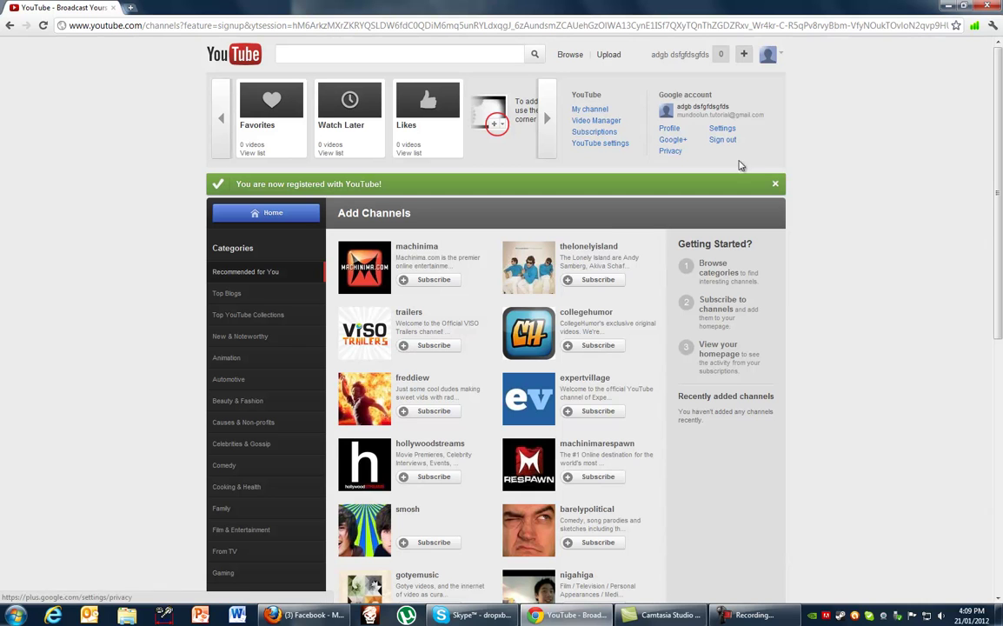
{"action": "left_click", "coordinate": [721, 130]}
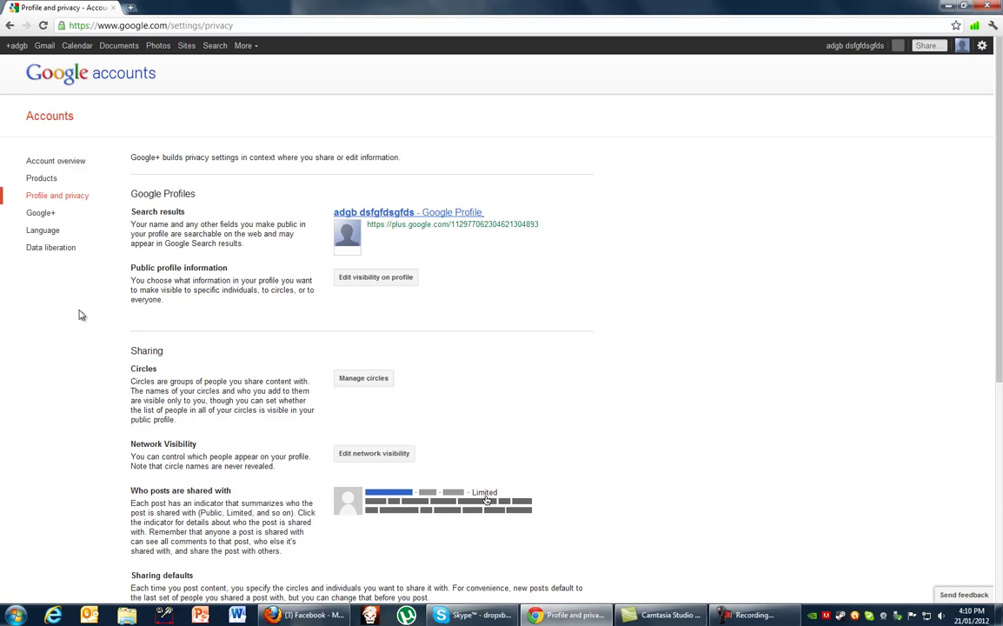
Scroll through the Profile and privacy page, then switch to Account overview.
{"action": "scroll", "coordinate": [80, 315], "scroll_direction": "down", "scroll_amount": 2}
{"action": "scroll", "coordinate": [80, 315], "scroll_direction": "down", "scroll_amount": 1}
{"action": "scroll", "coordinate": [80, 315], "scroll_direction": "down", "scroll_amount": 2}
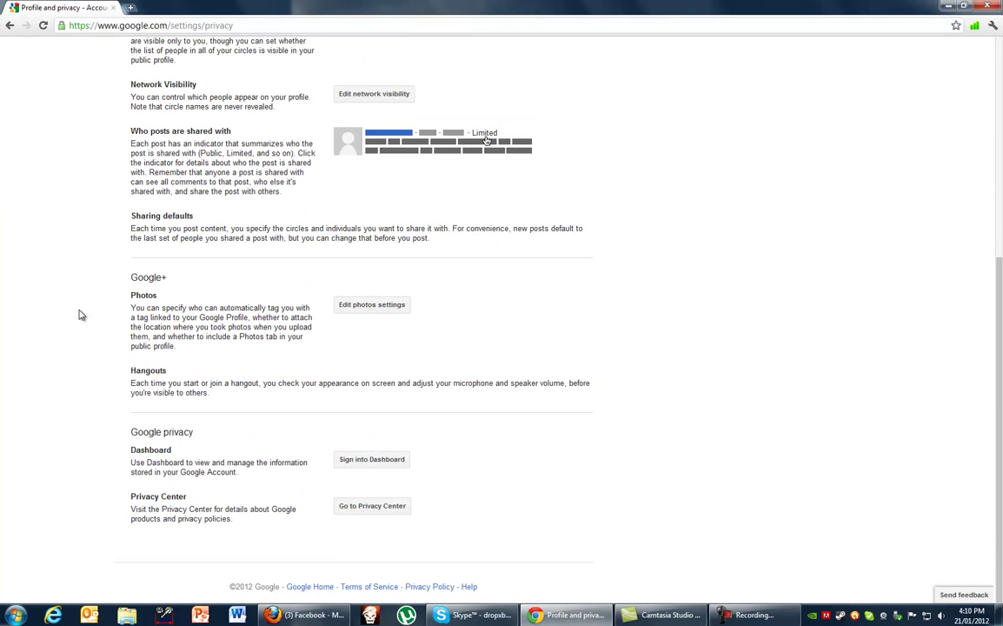
{"action": "scroll", "coordinate": [80, 314], "scroll_direction": "up", "scroll_amount": 5}
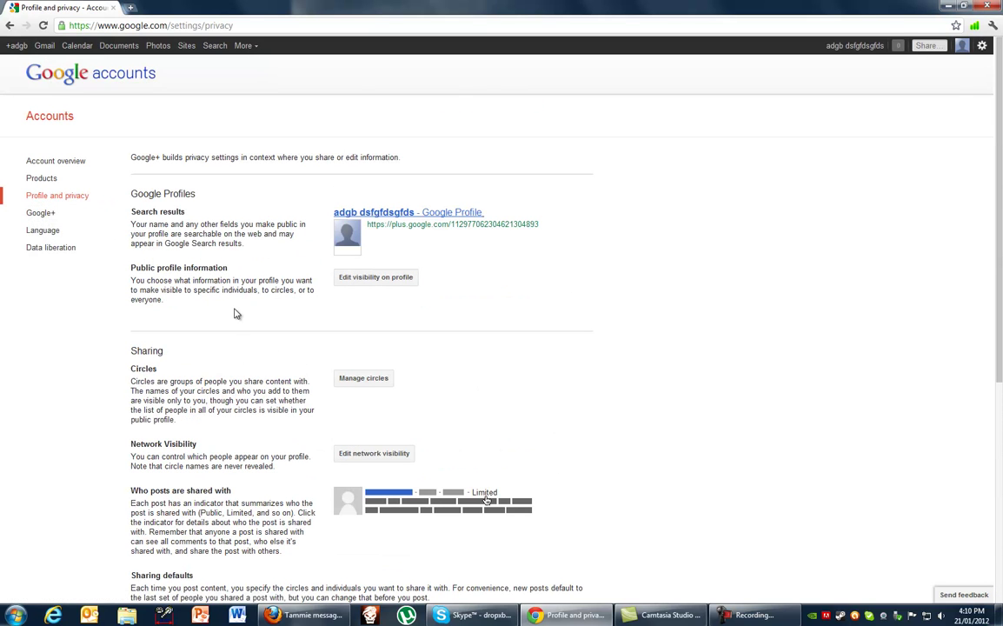
{"action": "scroll", "coordinate": [231, 317], "scroll_direction": "down", "scroll_amount": 5}
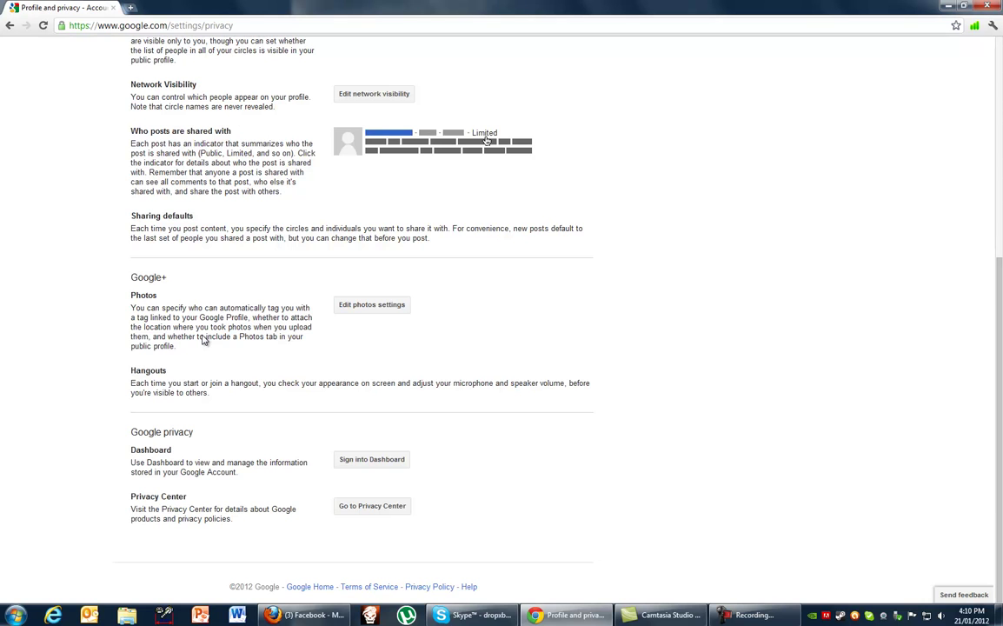
{"action": "scroll", "coordinate": [204, 340], "scroll_direction": "up", "scroll_amount": 5}
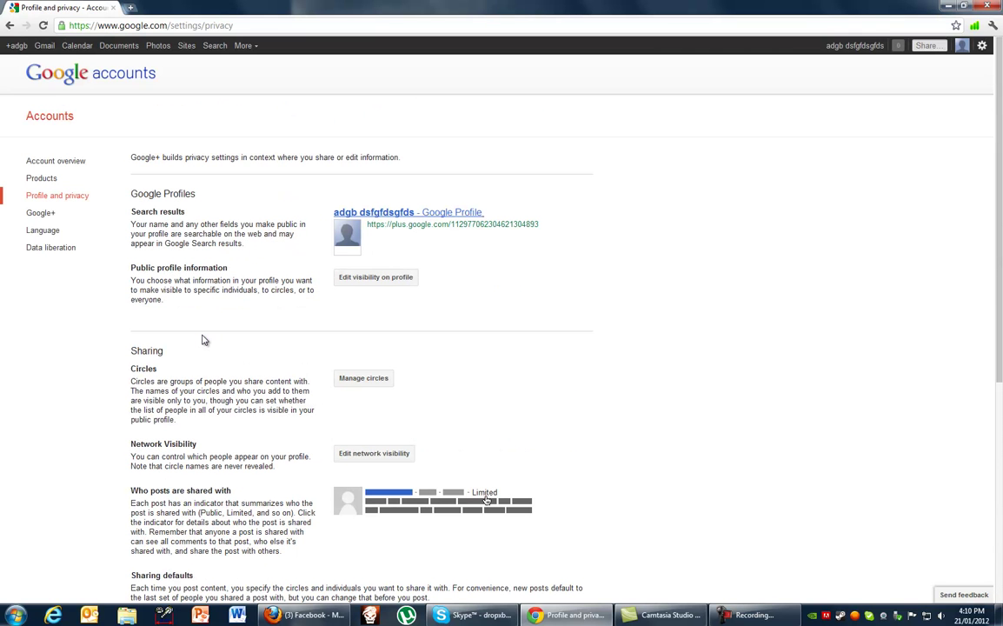
{"action": "left_click", "coordinate": [55, 161]}
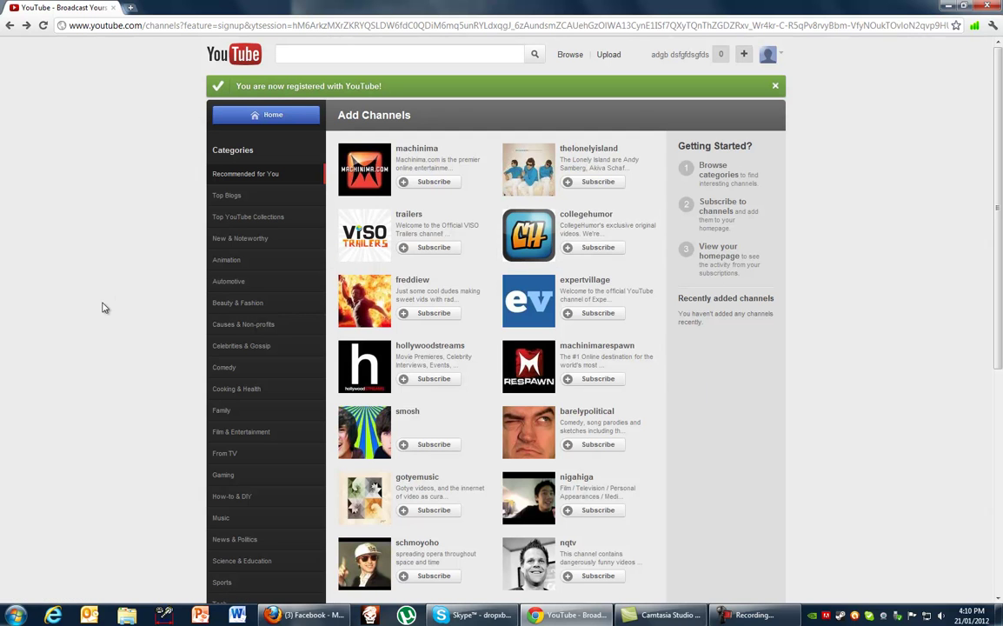
Open the new account's Google+ profile from the YouTube avatar menu.
{"action": "left_click", "coordinate": [767, 54]}
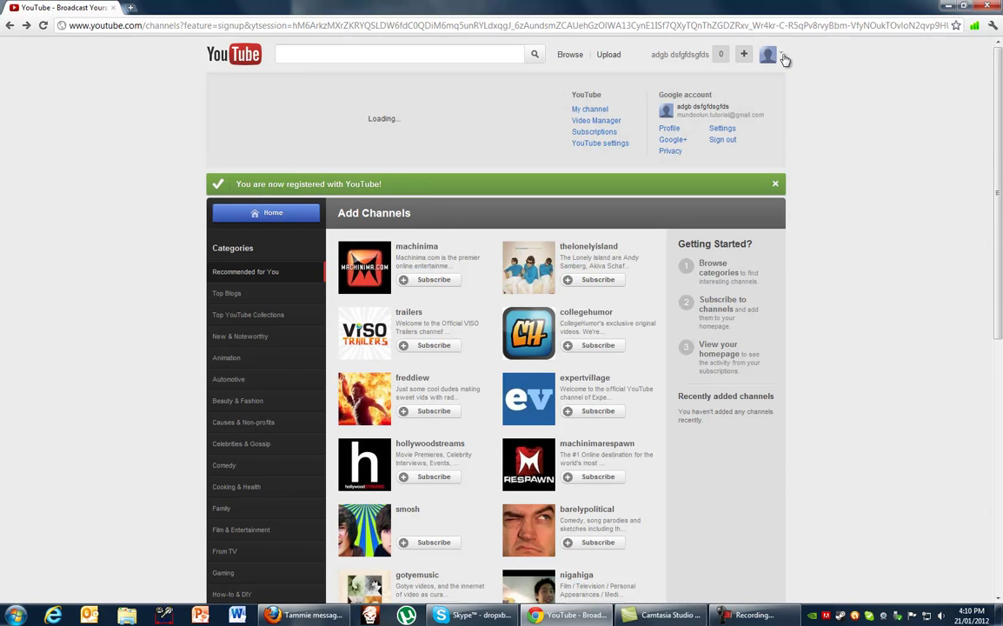
{"action": "left_click", "coordinate": [669, 128]}
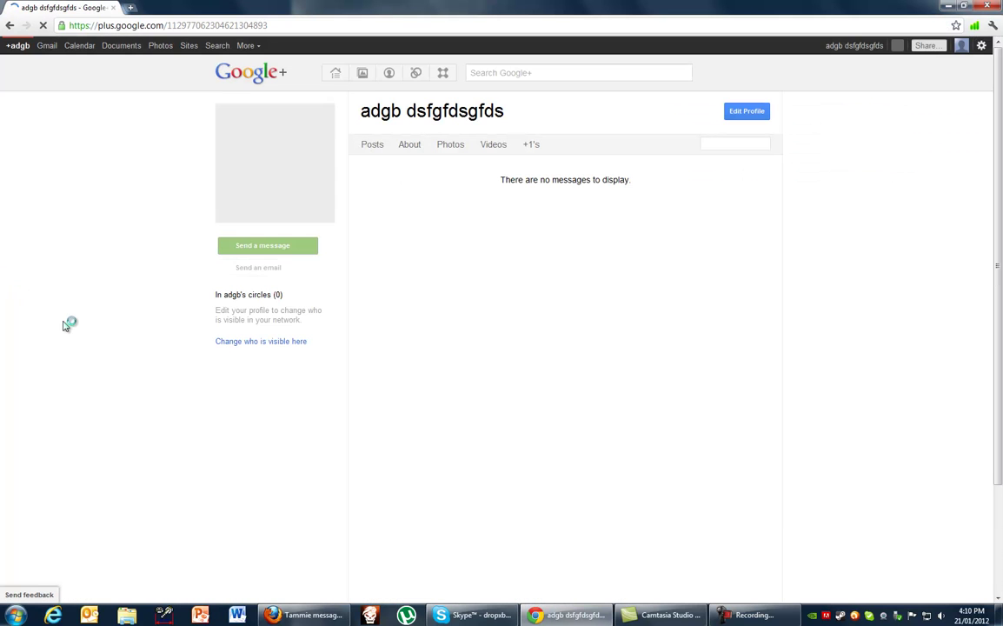
Open Posts, dismiss the Google+ welcome form with Continue to my profile, and return to YouTube.
{"action": "left_click", "coordinate": [374, 146]}
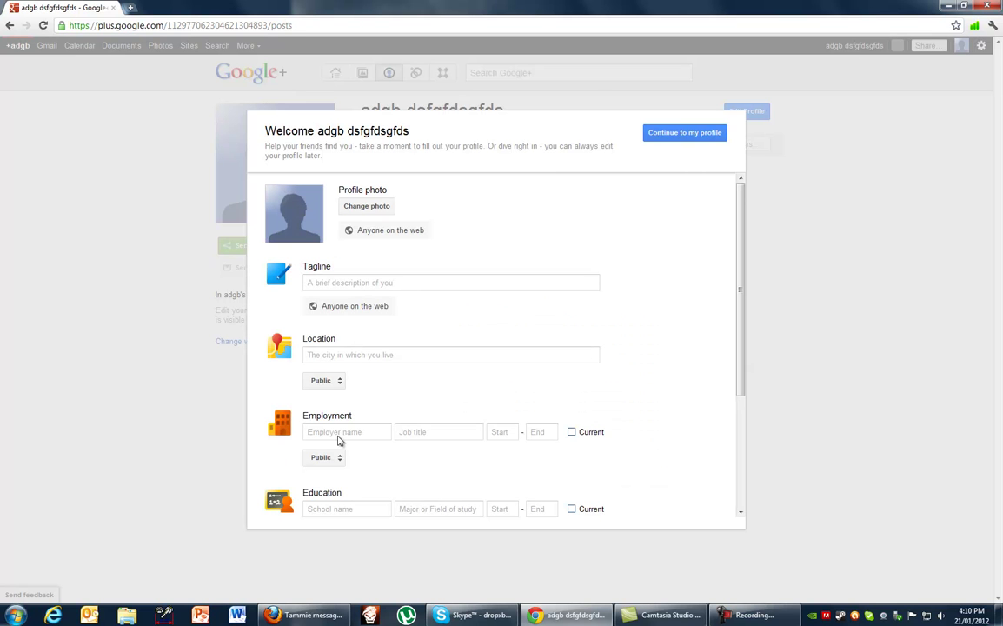
{"action": "left_click", "coordinate": [689, 133]}
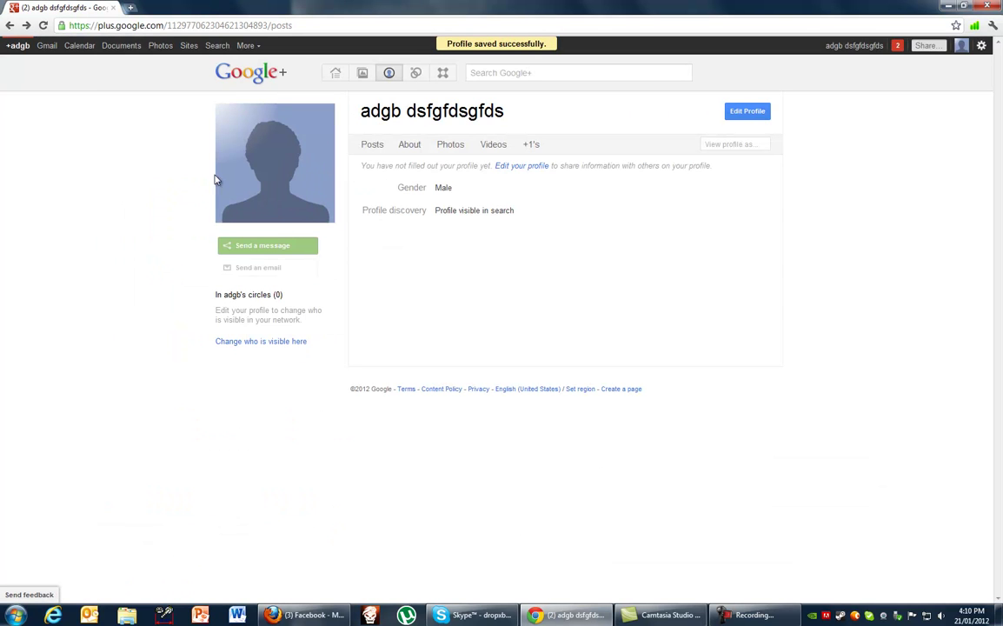
{"action": "left_click", "coordinate": [10, 25]}
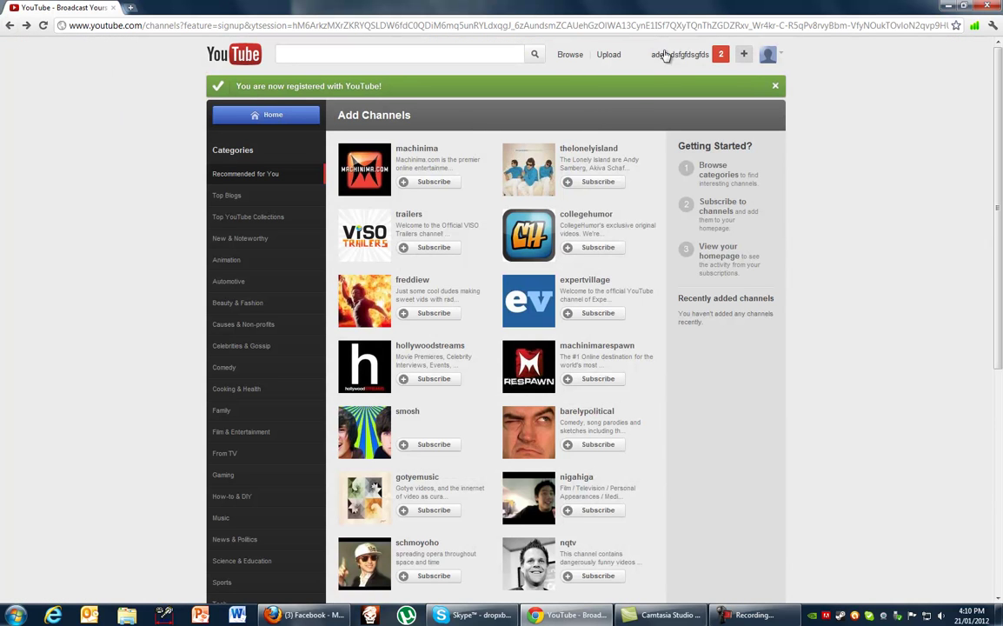
Go from the account menu to YouTube settings and start creating a channel.
{"action": "left_click", "coordinate": [782, 55]}
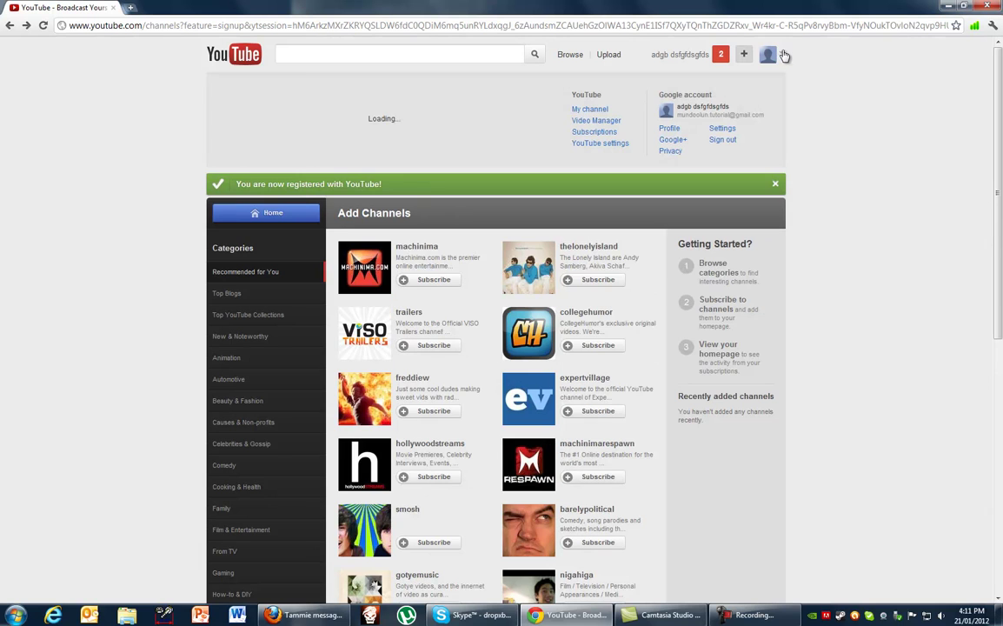
{"action": "left_click", "coordinate": [591, 144]}
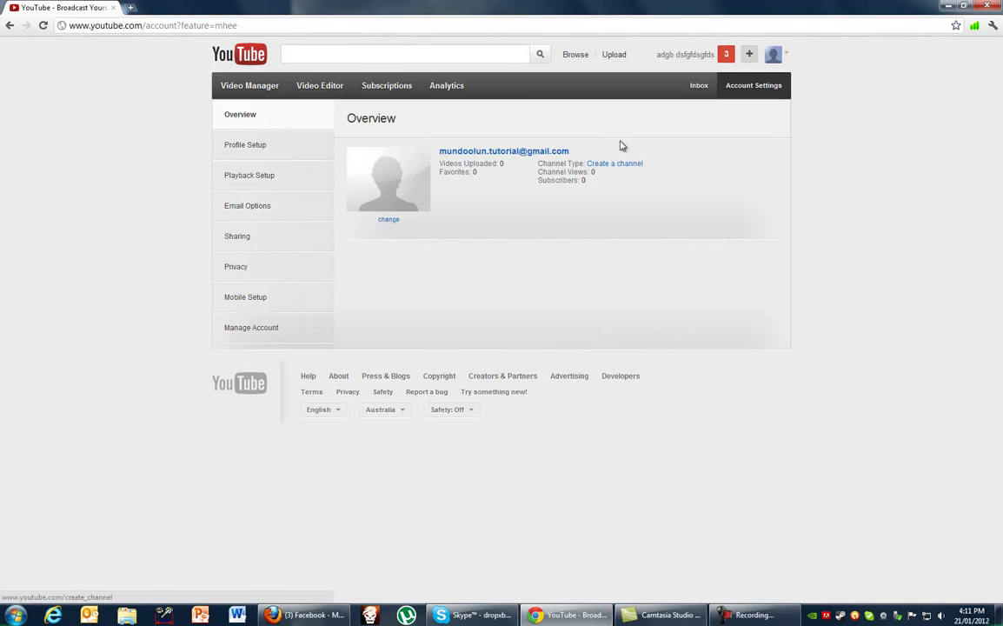
{"action": "left_click", "coordinate": [609, 168]}
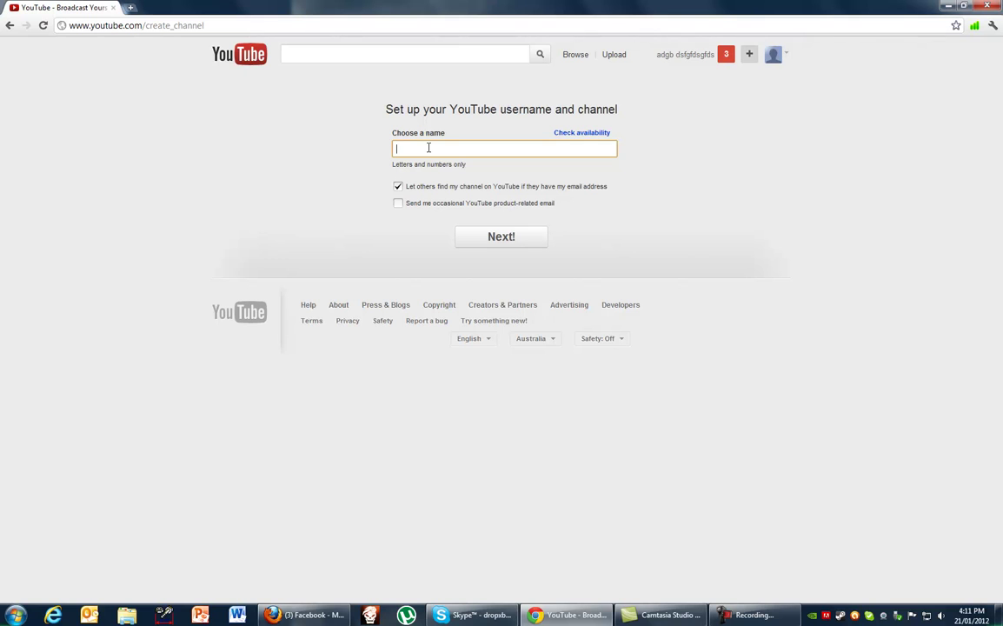
Submit the username YoutubeNOOB with YouTube product emails opted in.
{"action": "type", "text": "YoutubeNOOB"}
{"action": "left_click", "coordinate": [398, 203]}
{"action": "left_click", "coordinate": [471, 241]}
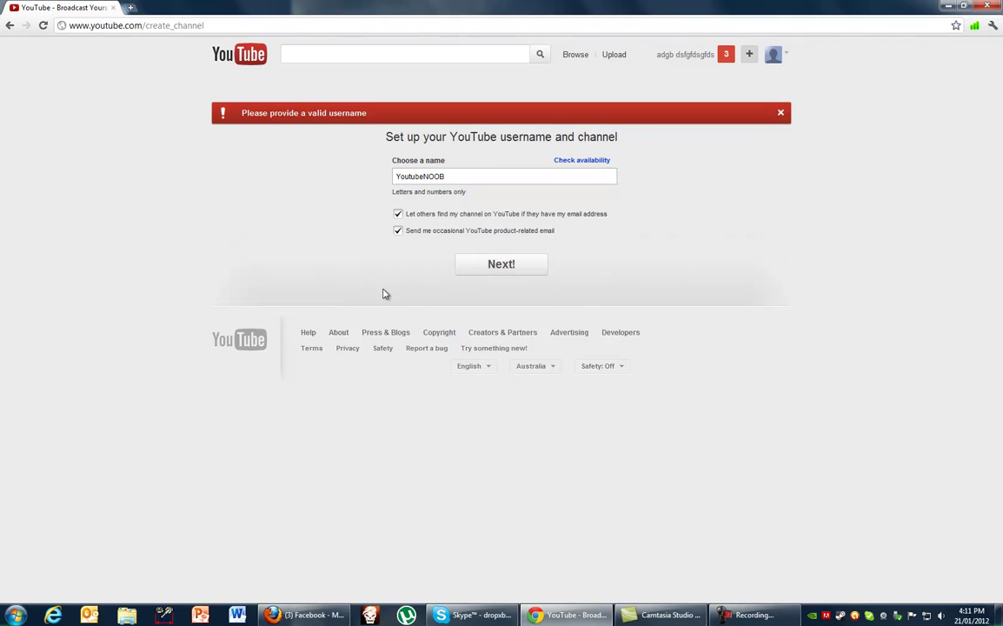
Retry with an edited name, then replace it with the available username YTnoobAUS.
{"action": "left_click", "coordinate": [437, 178]}
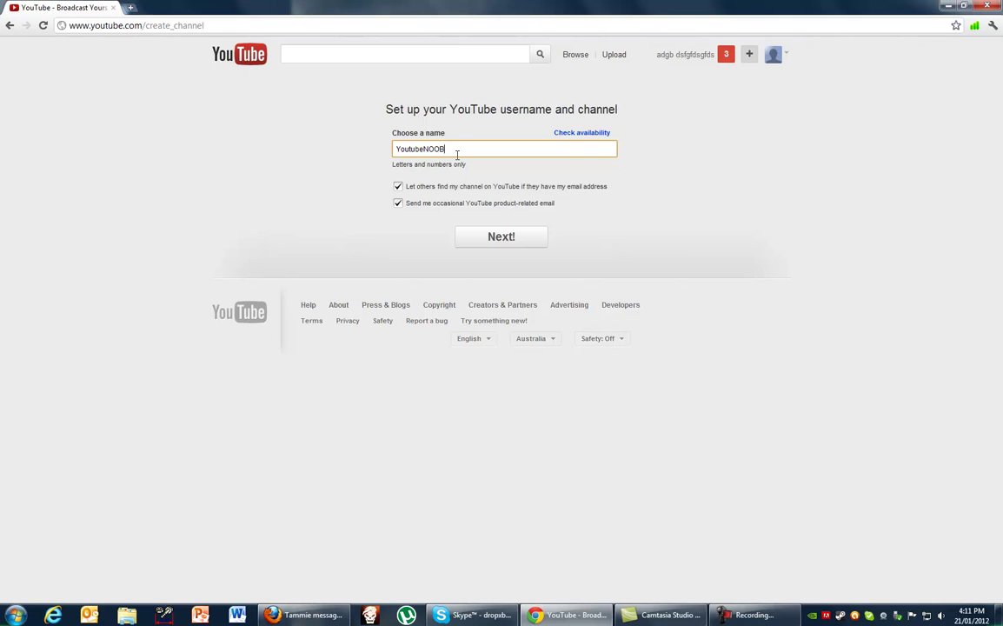
{"action": "type", "text": "69"}
{"action": "left_click", "coordinate": [490, 238]}
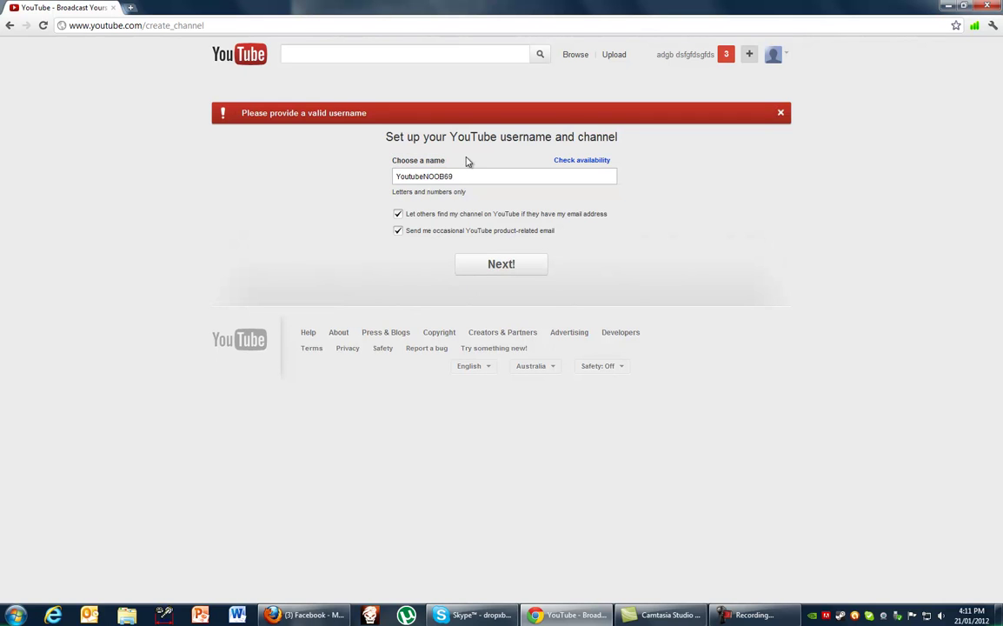
{"action": "left_click", "coordinate": [463, 174]}
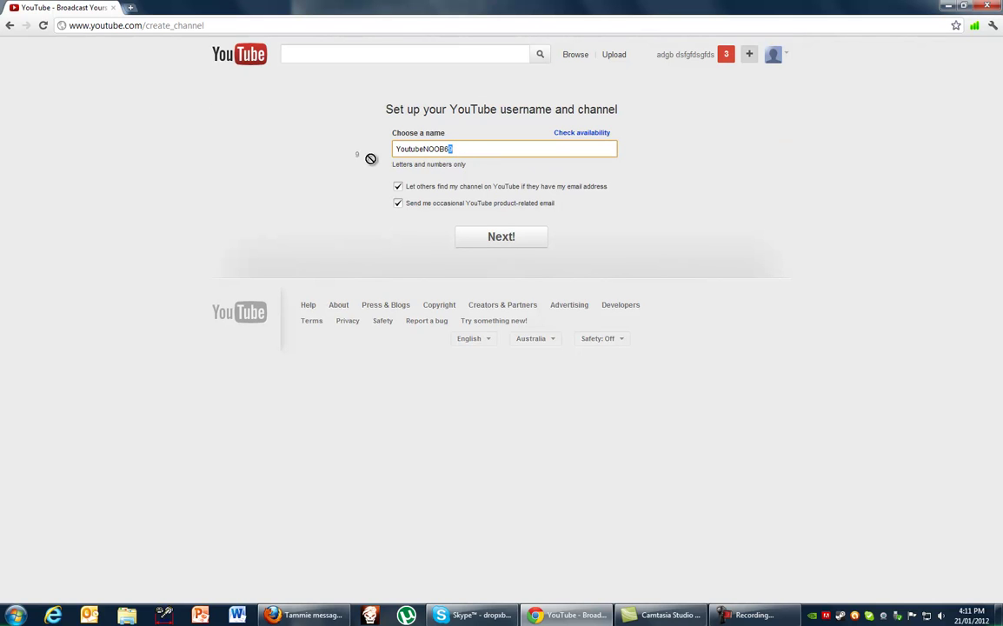
{"action": "left_click_drag", "start_coordinate": [467, 149], "coordinate": [381, 149]}
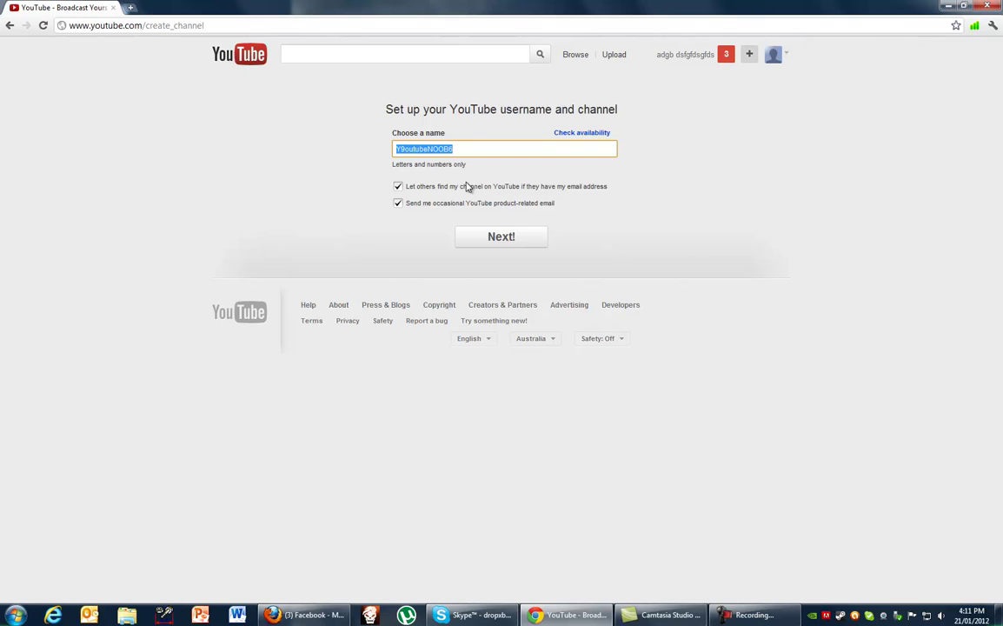
{"action": "type", "text": "YTnoo"}
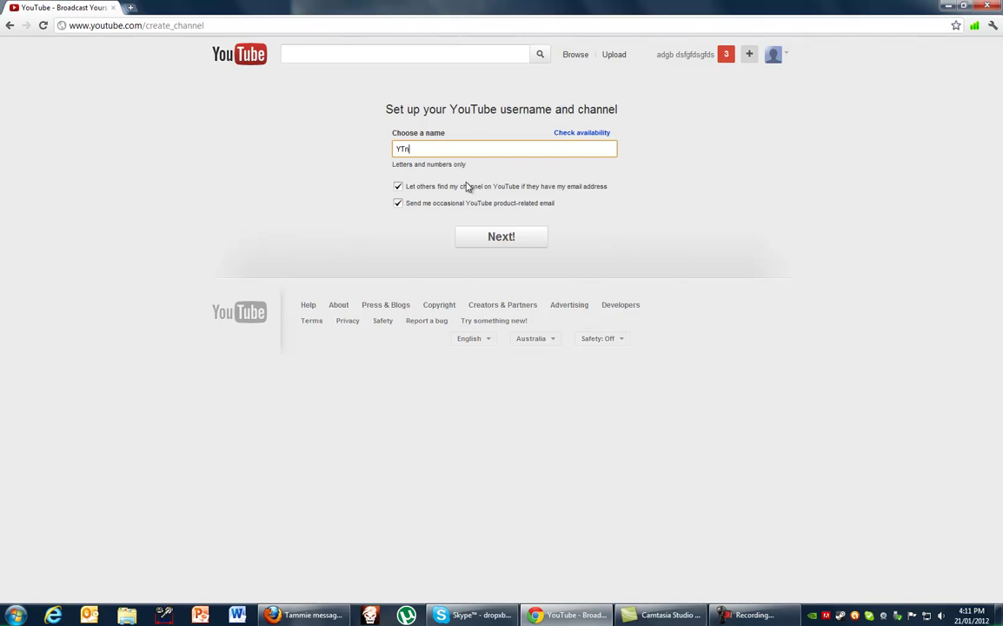
{"action": "type", "text": "bAU"}
{"action": "type", "text": "S"}
{"action": "left_click", "coordinate": [495, 236]}
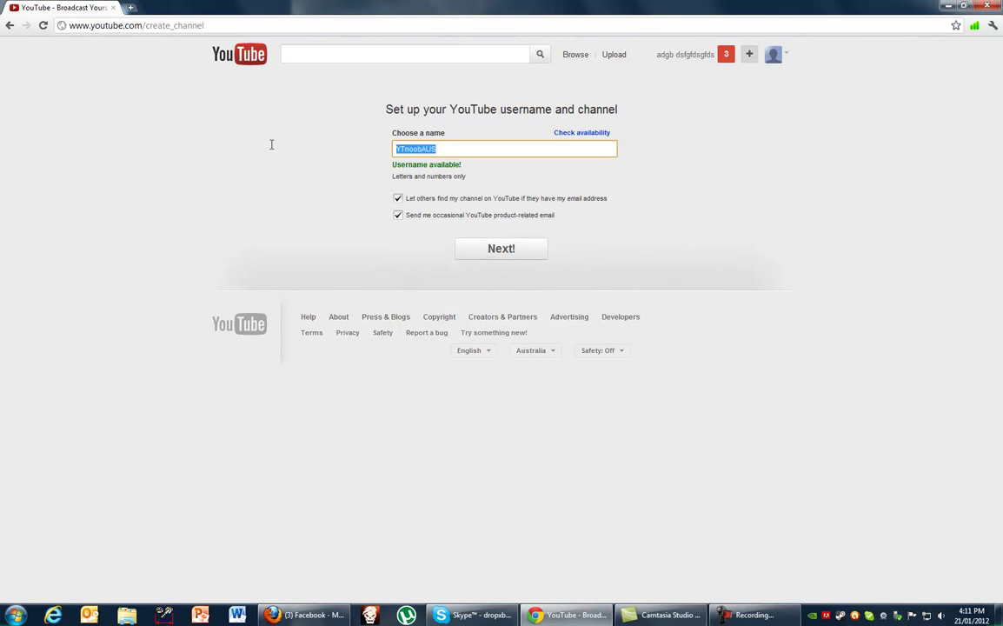
Confirm YTnoobAUS and finish setup with all four sharing options left checked.
{"action": "left_click", "coordinate": [497, 249]}
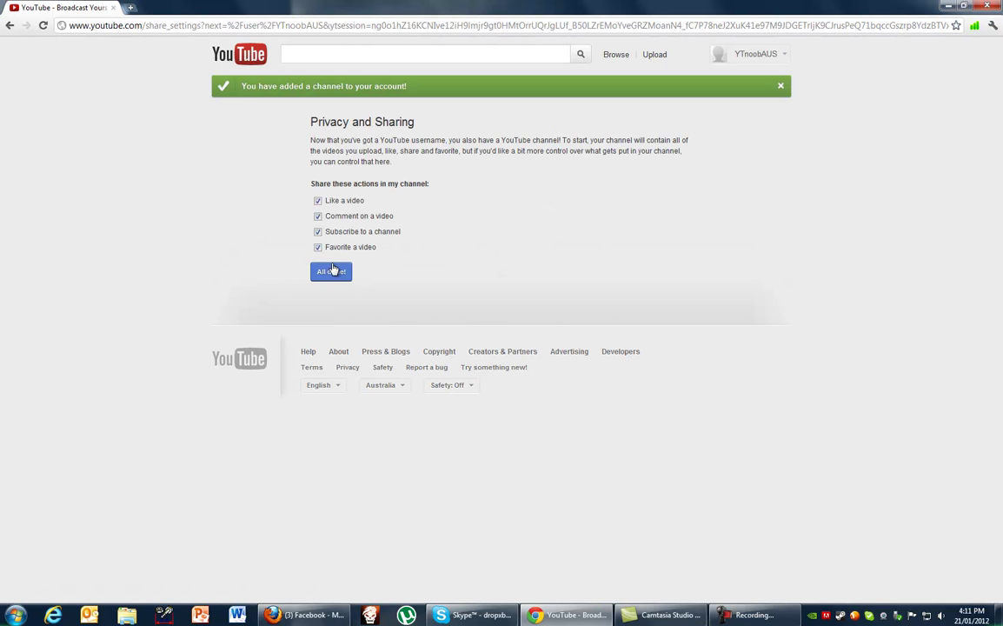
{"action": "left_click", "coordinate": [330, 272]}
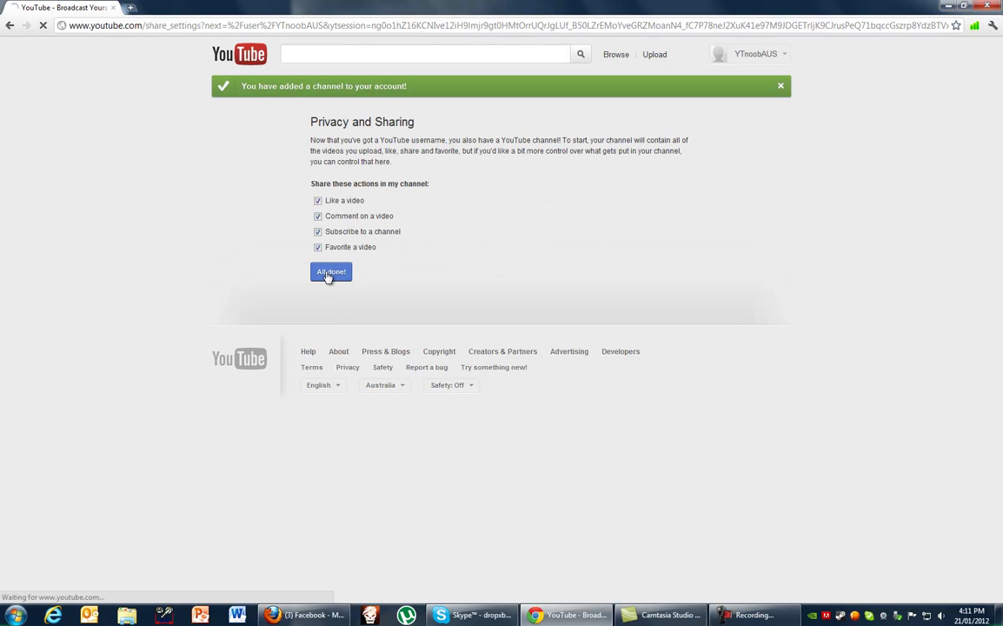